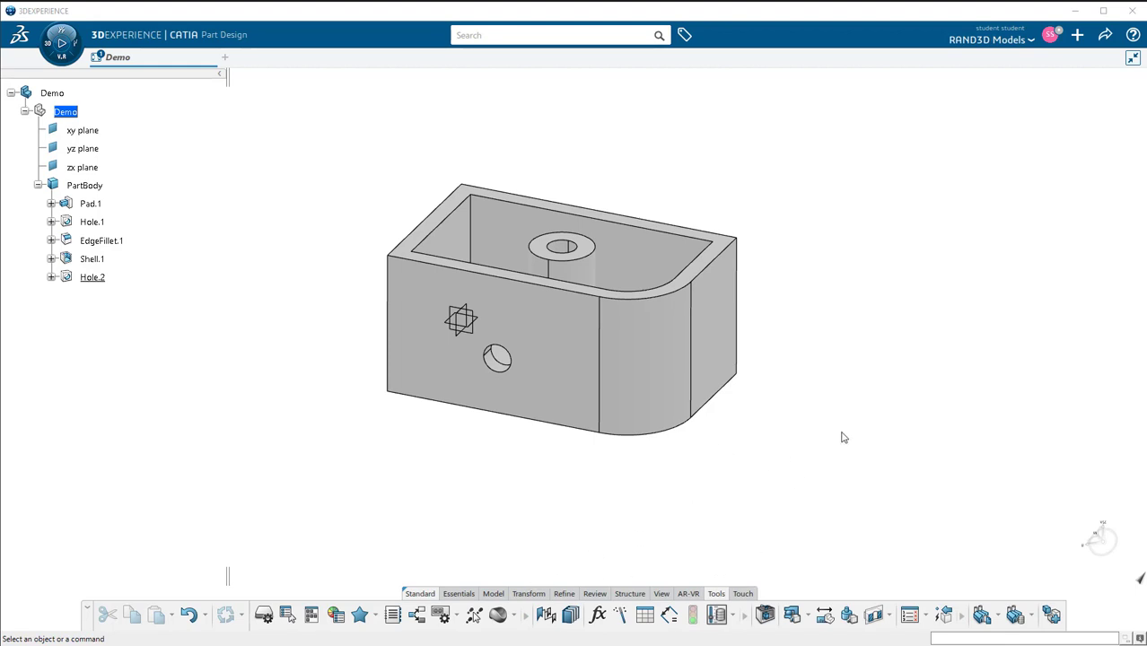
Show the App Options panel from the Display menu and float it right of the part
{"action": "right_click", "coordinate": [857, 258]}
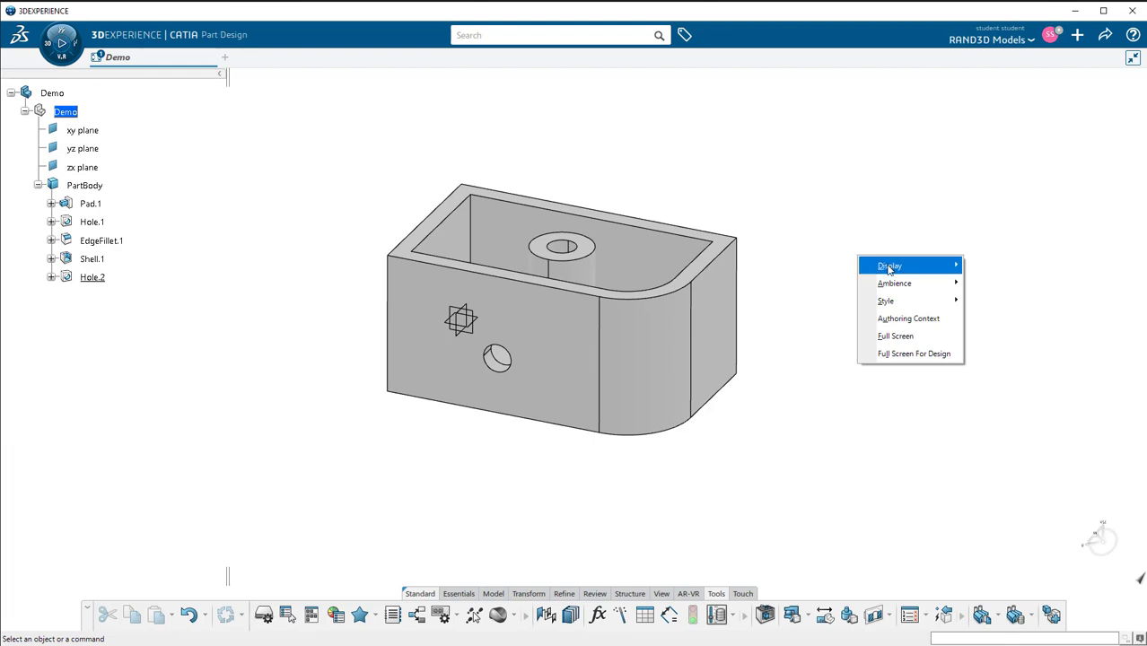
{"action": "mouse_move", "coordinate": [889, 270]}
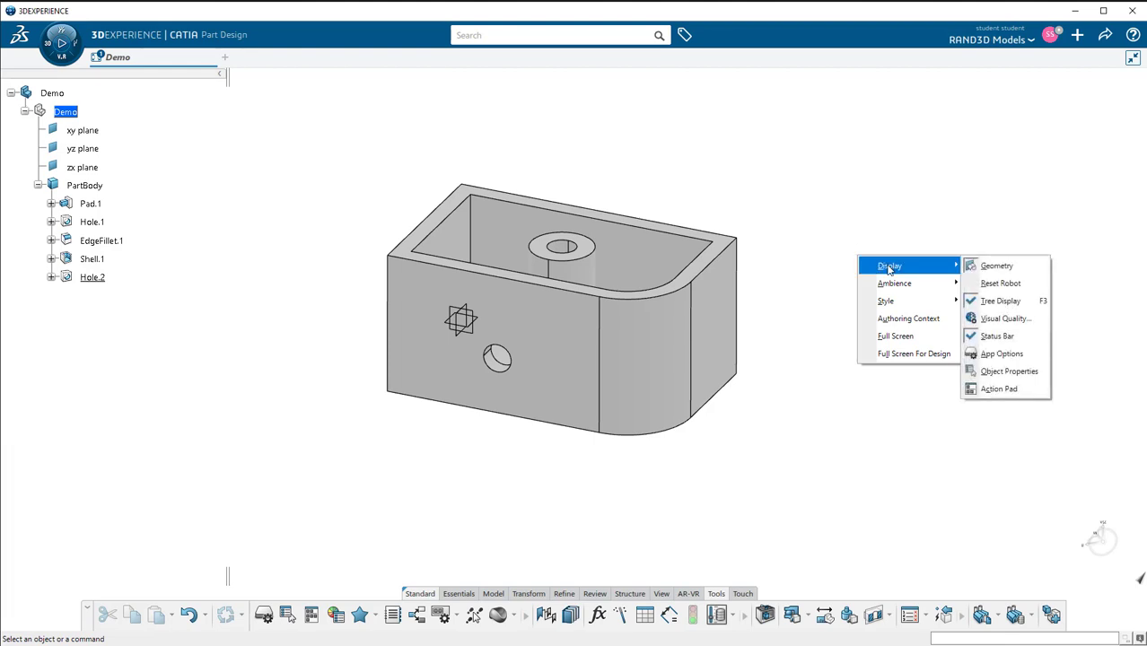
{"action": "left_click", "coordinate": [1004, 356]}
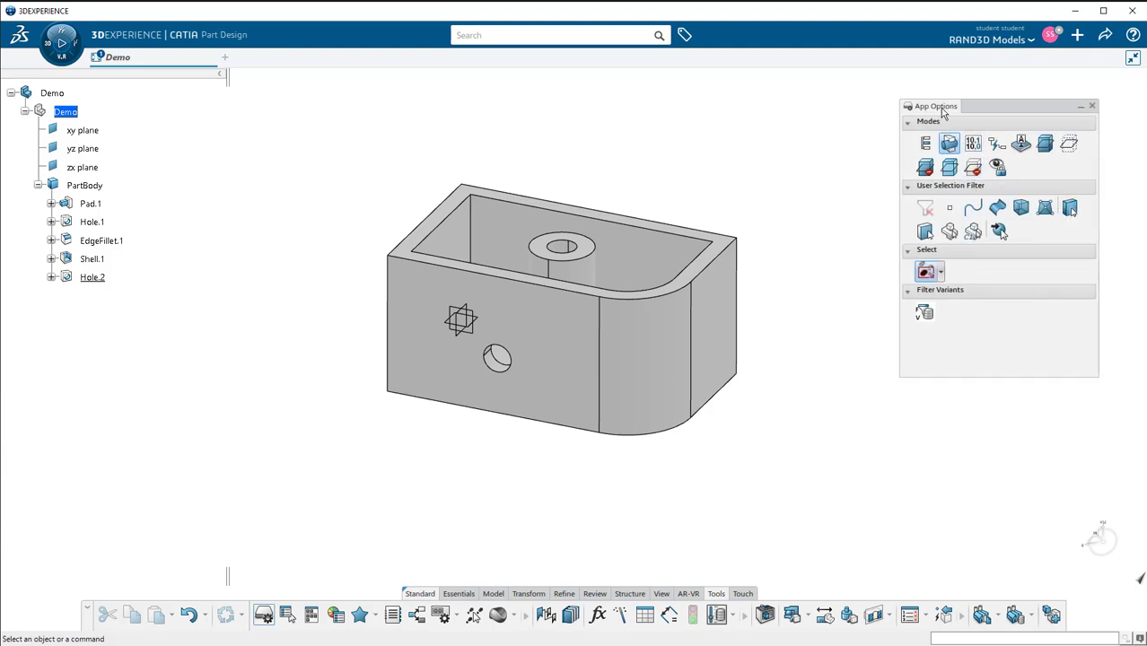
{"action": "left_click_drag", "start_coordinate": [947, 112], "coordinate": [798, 141]}
{"action": "left_click_drag", "start_coordinate": [883, 137], "coordinate": [860, 132]}
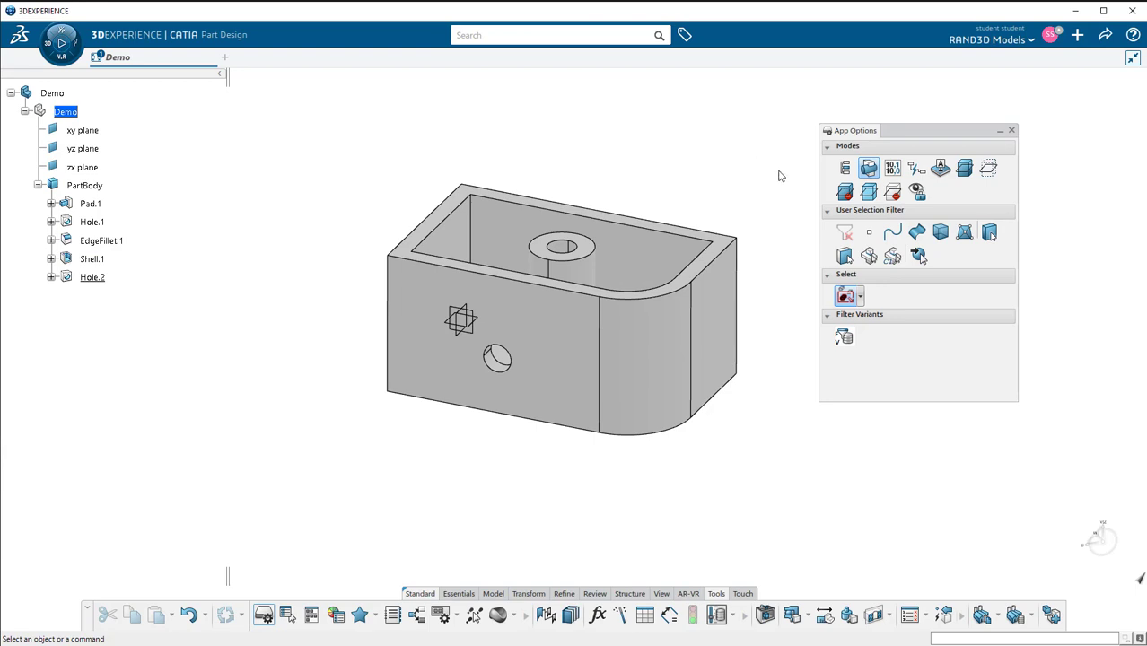
{"action": "left_click_drag", "start_coordinate": [864, 139], "coordinate": [927, 131]}
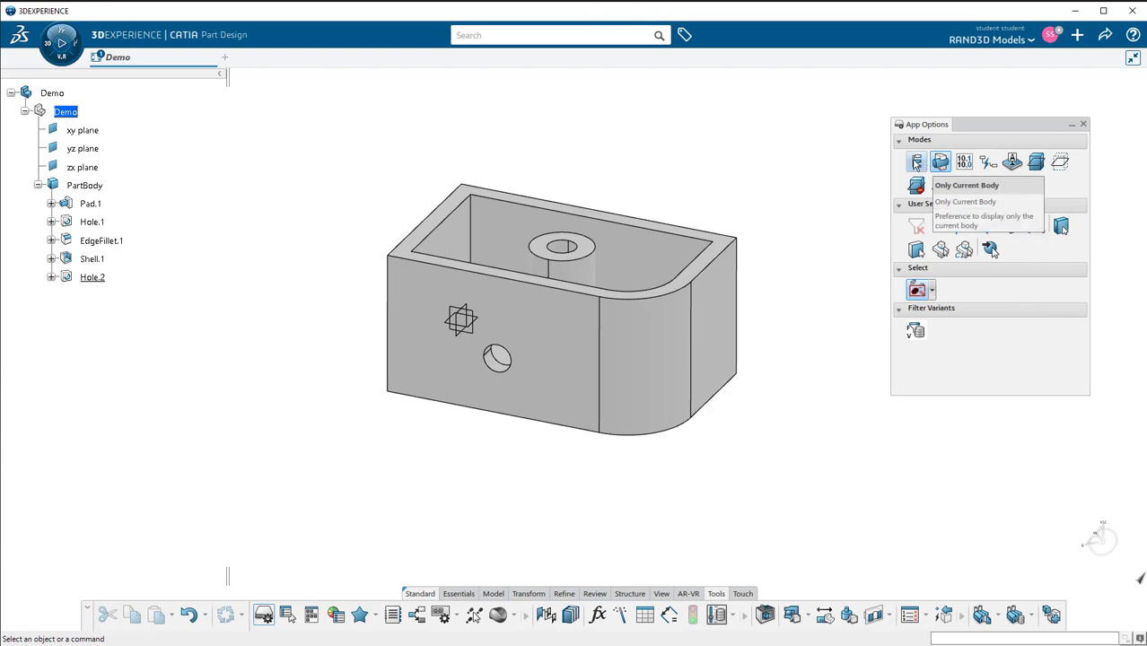
Show the Object Properties panel and place it beside App Options
{"action": "left_click_drag", "start_coordinate": [926, 126], "coordinate": [942, 124]}
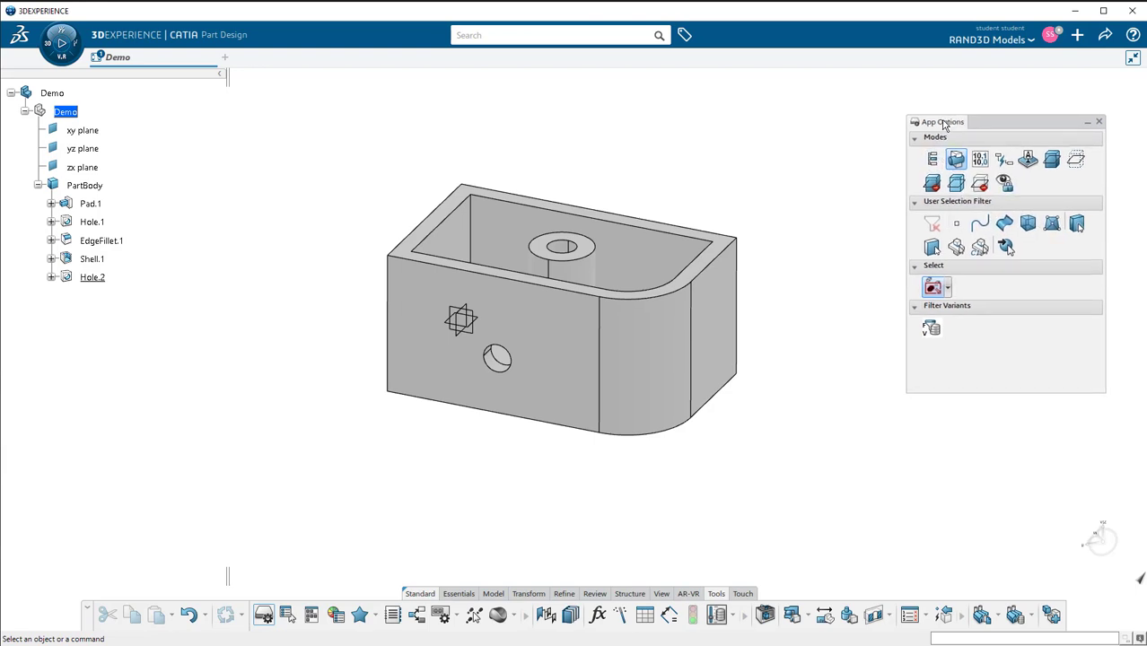
{"action": "right_click", "coordinate": [804, 133]}
{"action": "mouse_move", "coordinate": [835, 142]}
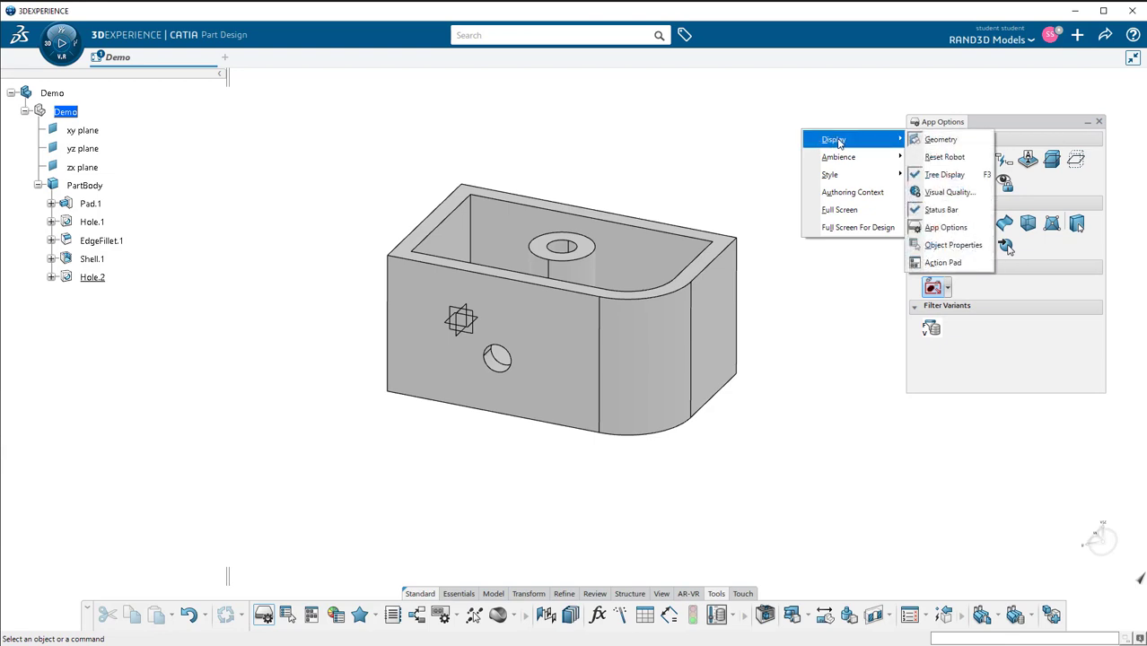
{"action": "left_click", "coordinate": [948, 255]}
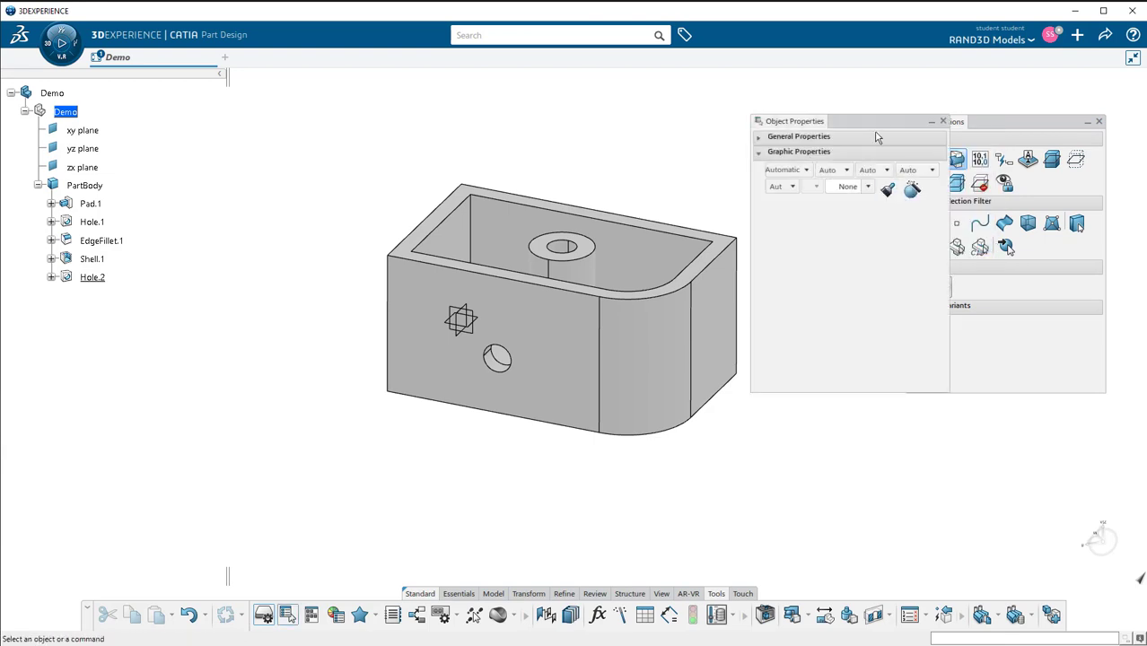
{"action": "left_click_drag", "start_coordinate": [877, 126], "coordinate": [824, 126]}
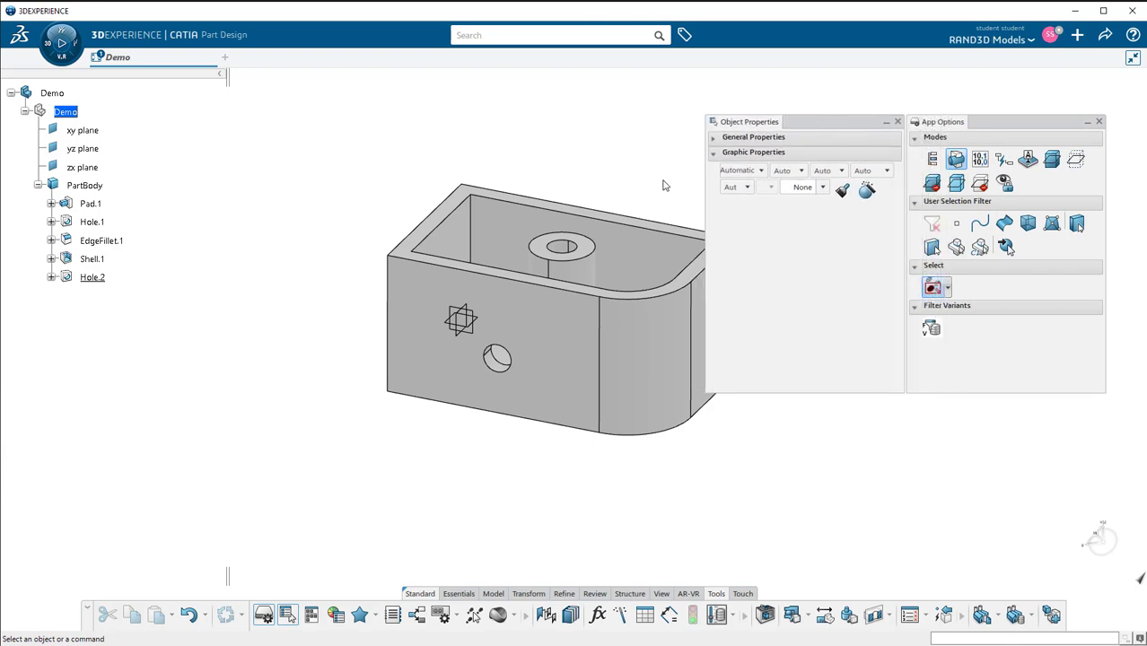
Expand General Properties and review the colour and transparency choices for the right side face
{"action": "middle_click_drag", "start_coordinate": [660, 180], "coordinate": [536, 197]}
{"action": "key", "text": "F1"}
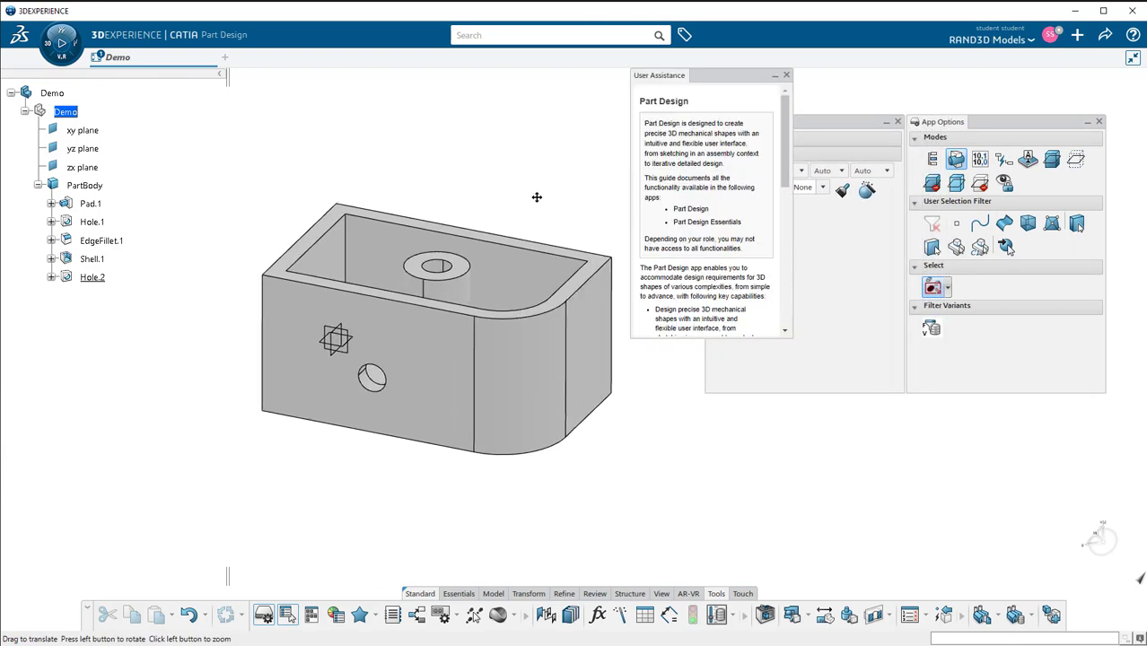
{"action": "left_click", "coordinate": [786, 74]}
{"action": "left_click", "coordinate": [713, 138]}
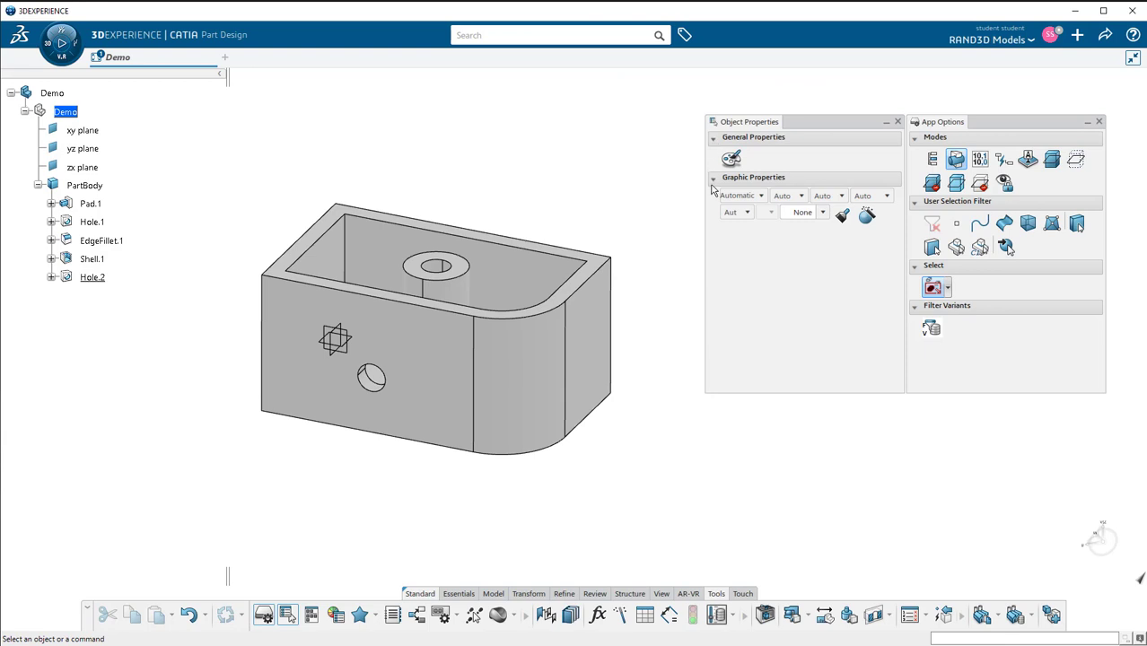
{"action": "left_click", "coordinate": [606, 330]}
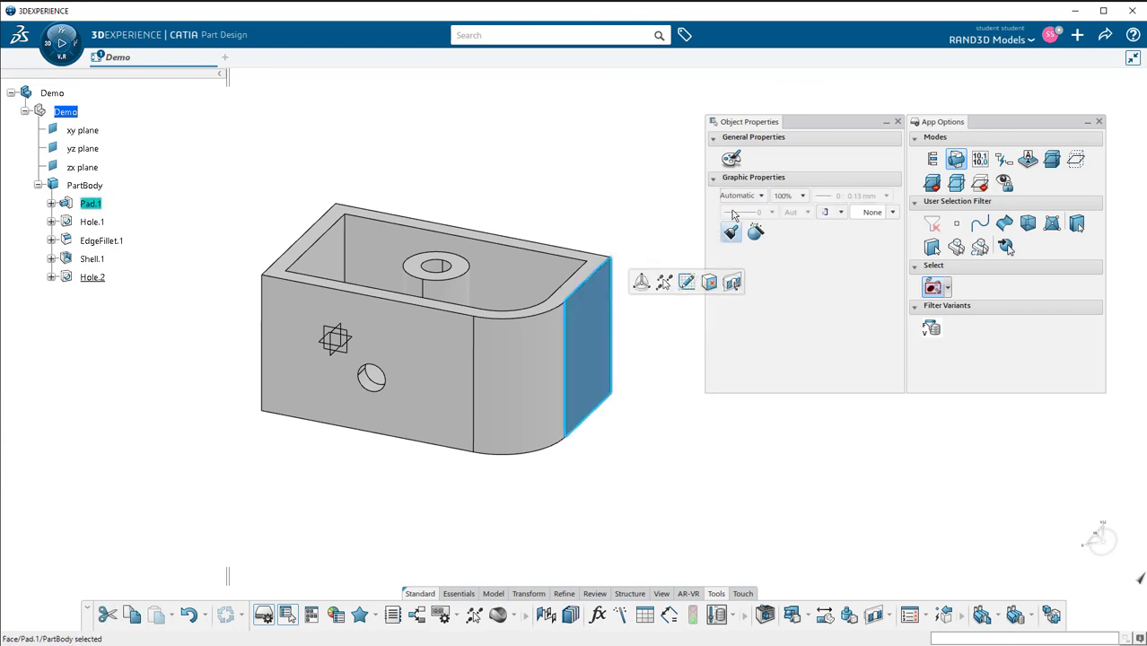
{"action": "left_click", "coordinate": [759, 196]}
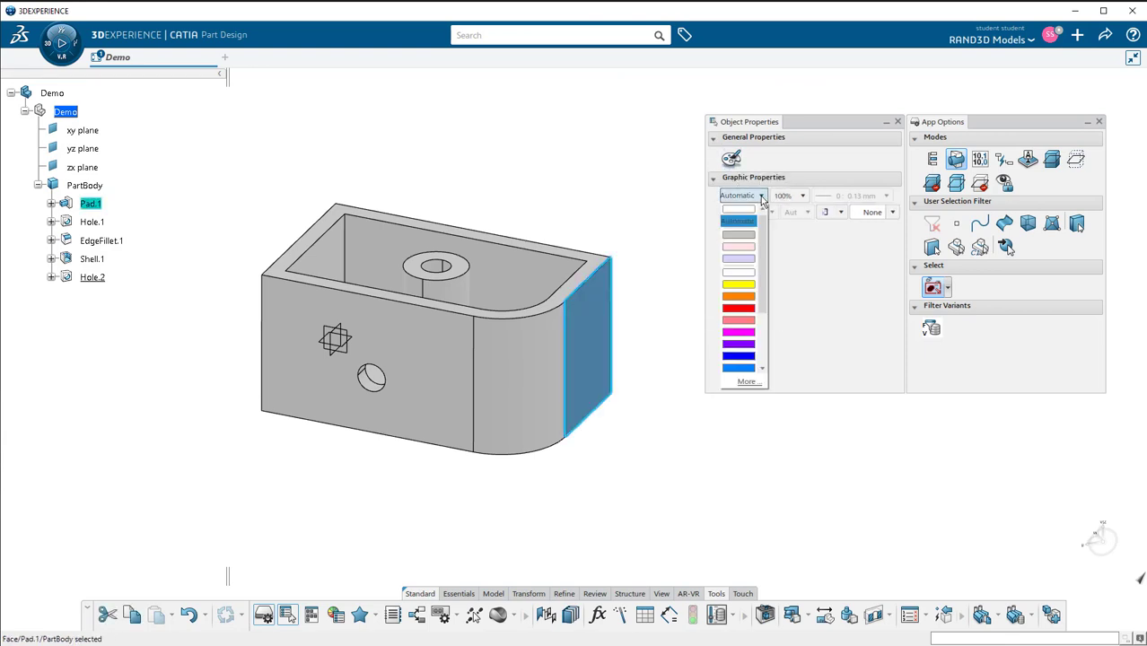
{"action": "left_click", "coordinate": [774, 205]}
{"action": "left_click", "coordinate": [803, 196]}
{"action": "left_click", "coordinate": [803, 197]}
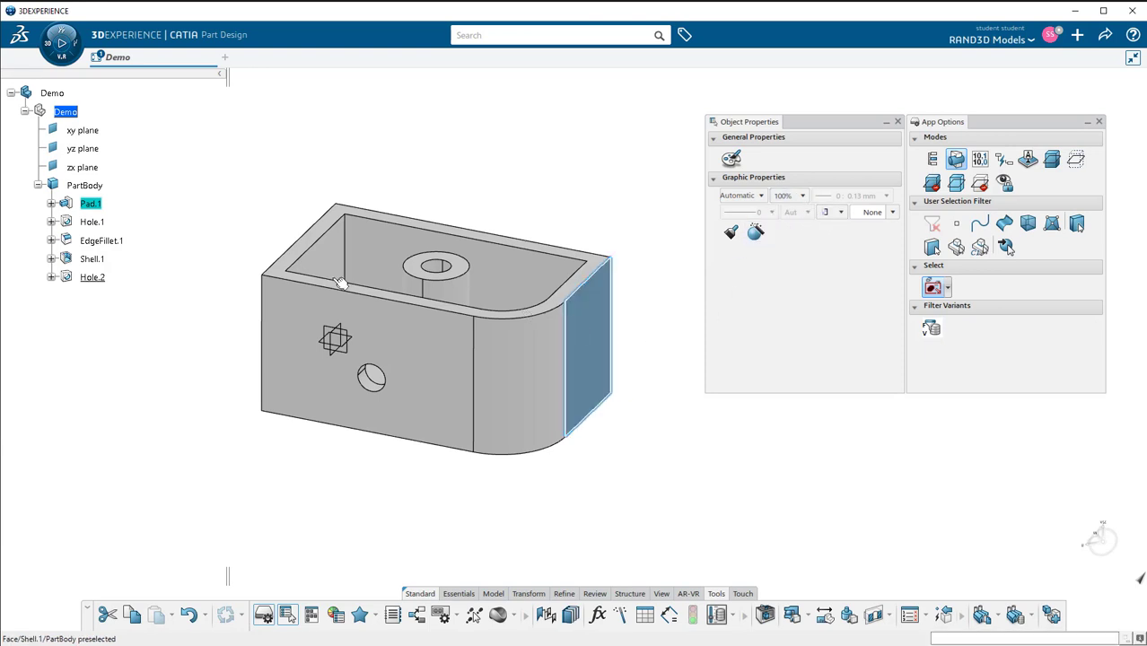
Colour the zx plane red in Object Properties
{"action": "left_click", "coordinate": [89, 169]}
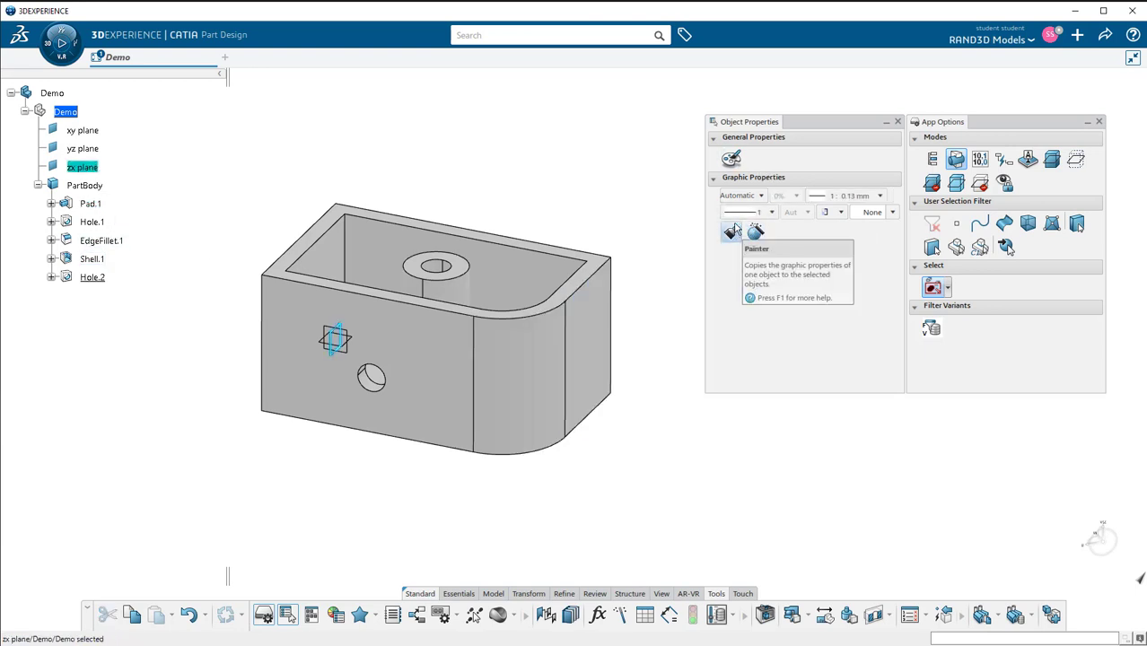
{"action": "left_click", "coordinate": [750, 195]}
{"action": "left_click", "coordinate": [750, 310]}
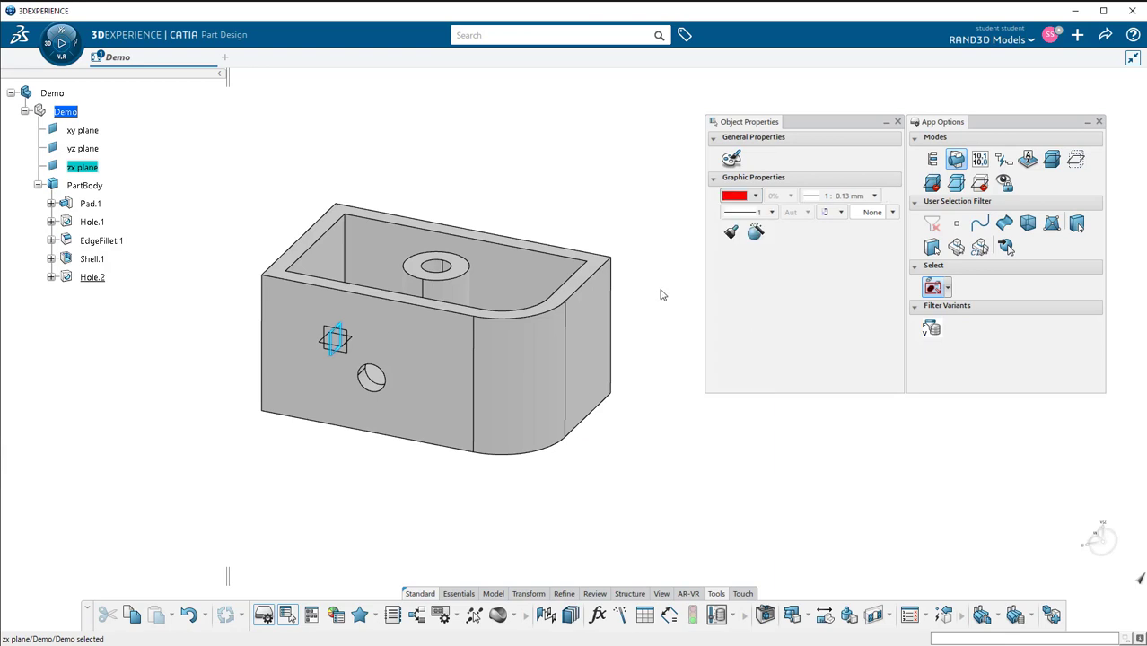
{"action": "left_click", "coordinate": [653, 290]}
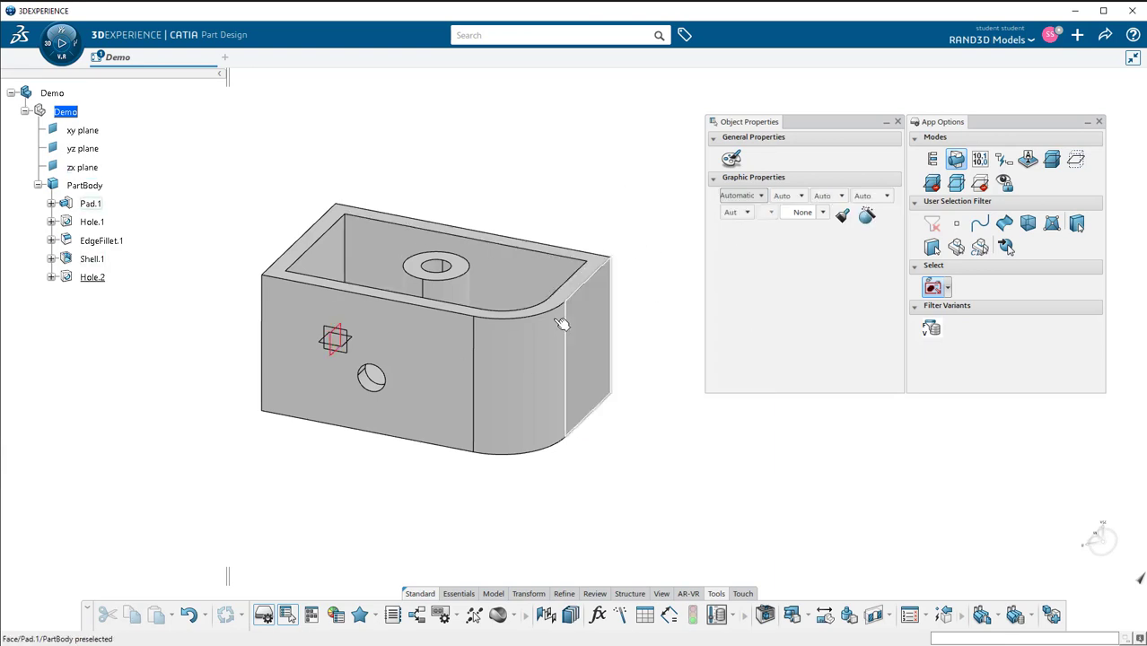
Colour the part's front face magenta
{"action": "left_click", "coordinate": [415, 369]}
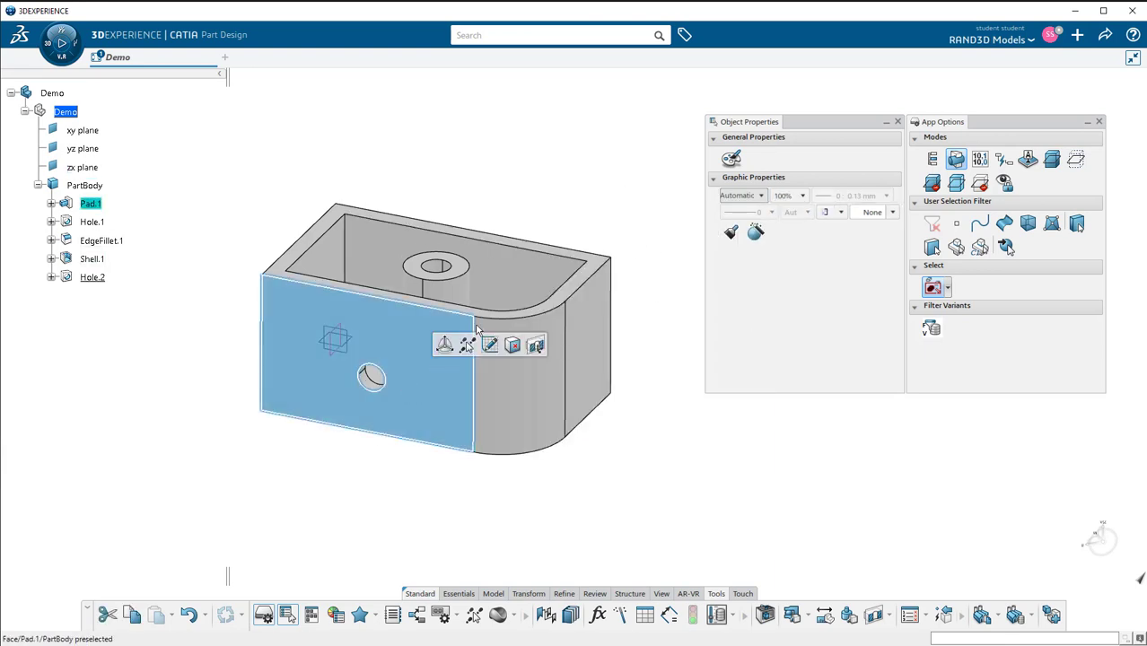
{"action": "left_click", "coordinate": [750, 196]}
{"action": "left_click", "coordinate": [743, 340]}
{"action": "left_click", "coordinate": [669, 266]}
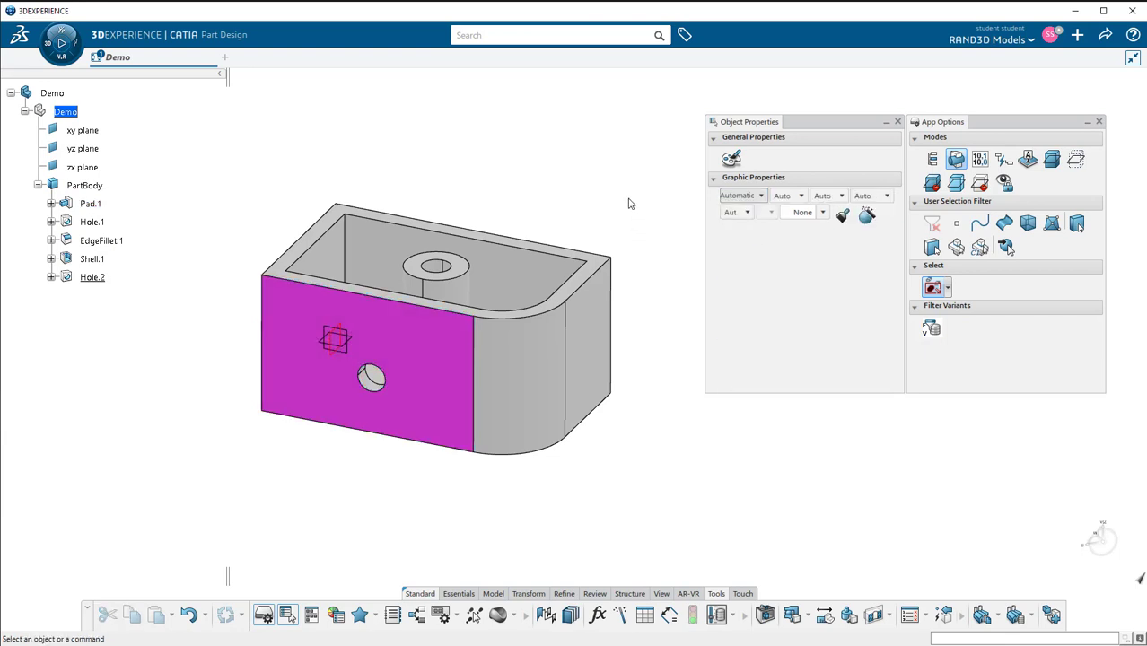
Set the front face's Fill Color to cyan in its Properties dialog and apply it
{"action": "right_click", "coordinate": [385, 343]}
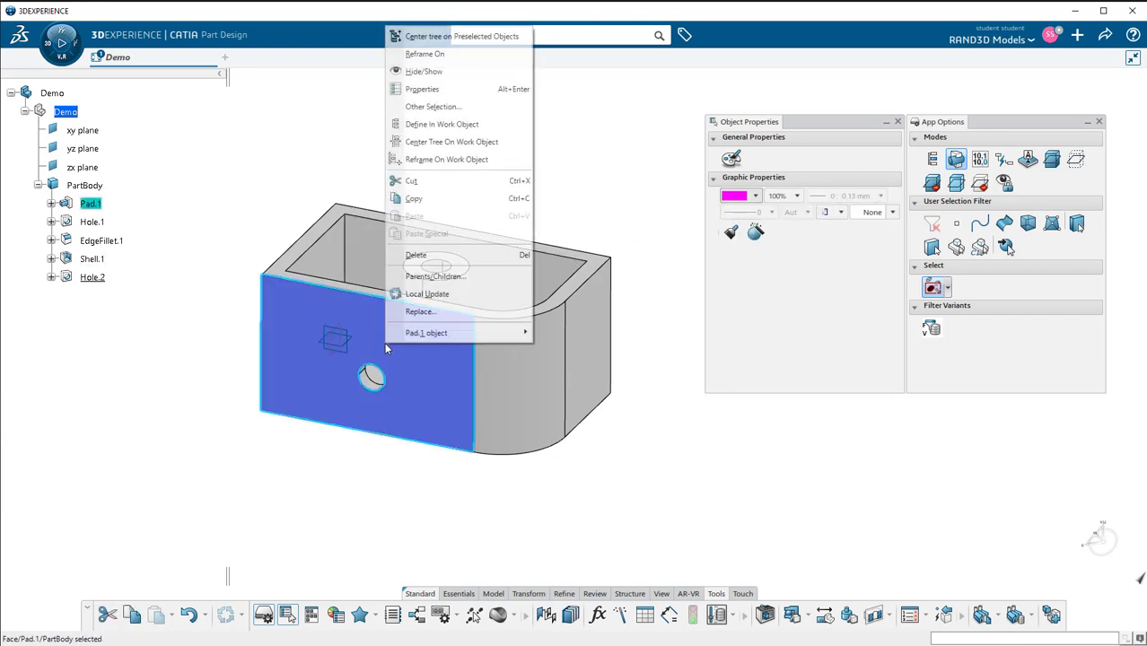
{"action": "left_click", "coordinate": [420, 89]}
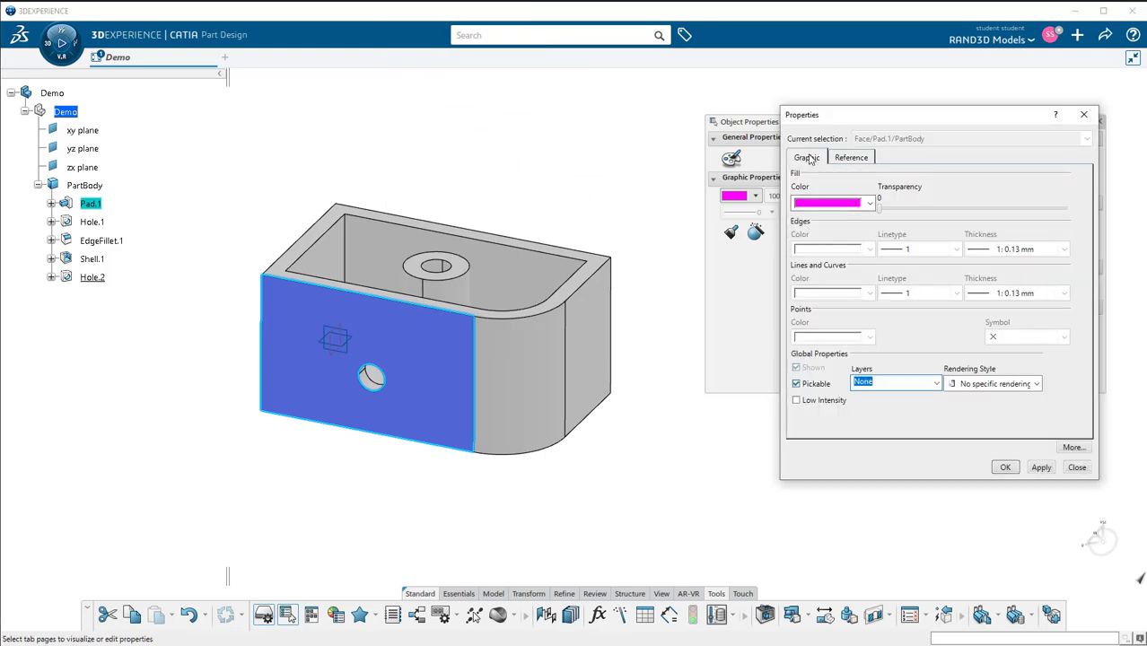
{"action": "left_click", "coordinate": [859, 203]}
{"action": "left_click", "coordinate": [832, 378]}
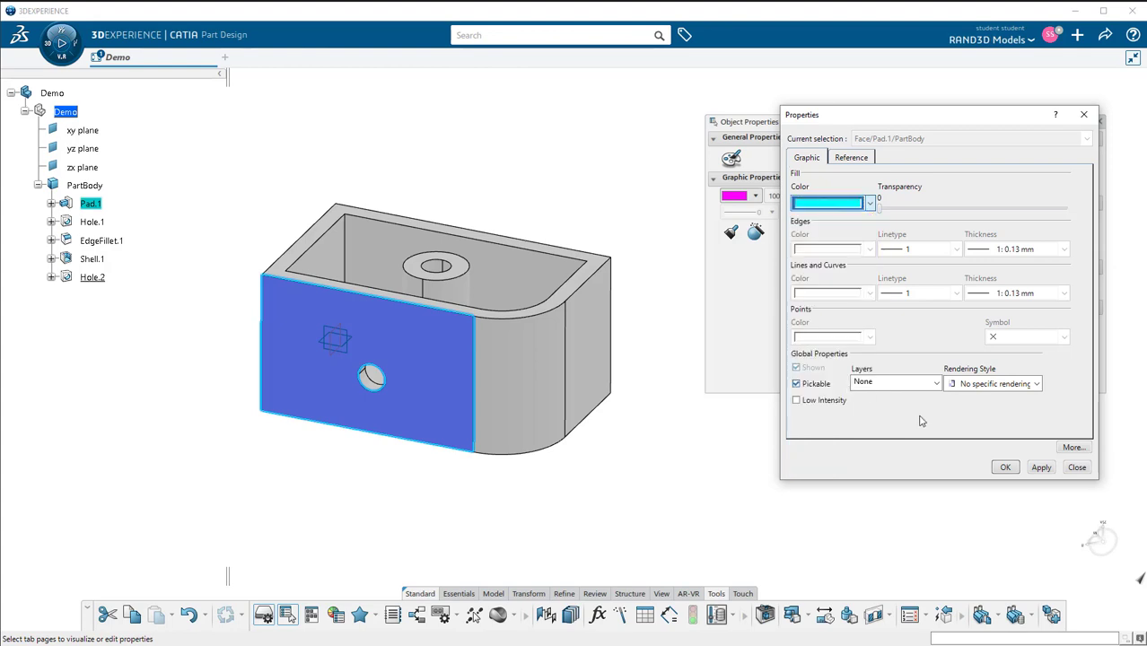
{"action": "left_click", "coordinate": [1041, 466]}
{"action": "left_click", "coordinate": [1005, 467]}
{"action": "left_click", "coordinate": [709, 498]}
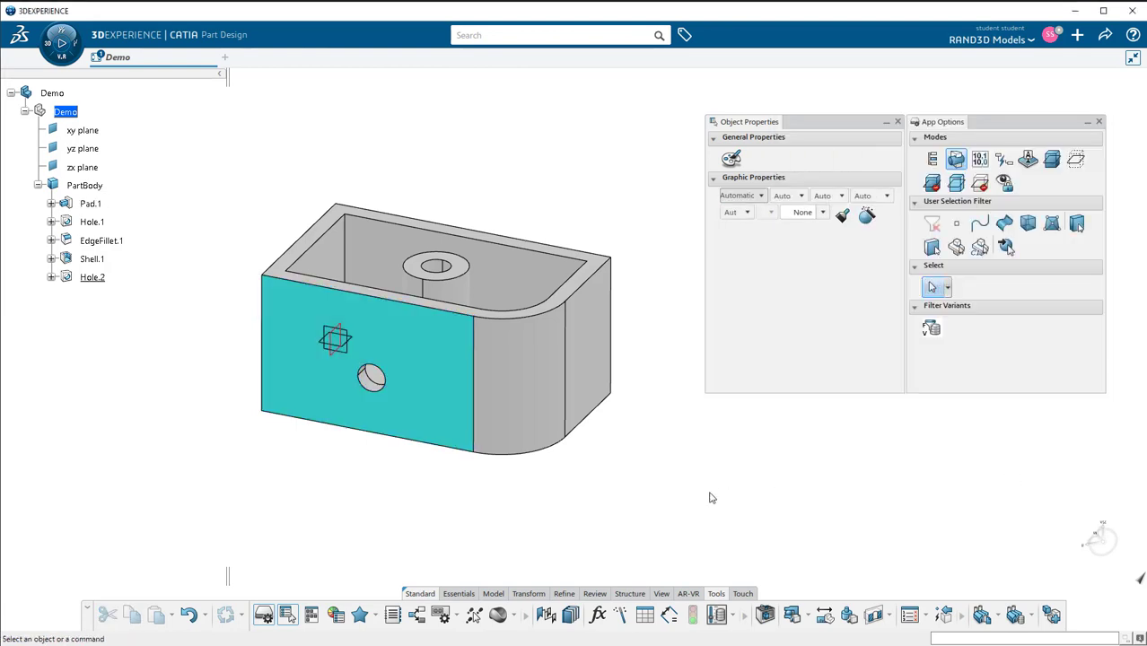
Show the Action Pad, dock it below Object Properties, then float it over the part
{"action": "right_click", "coordinate": [560, 121]}
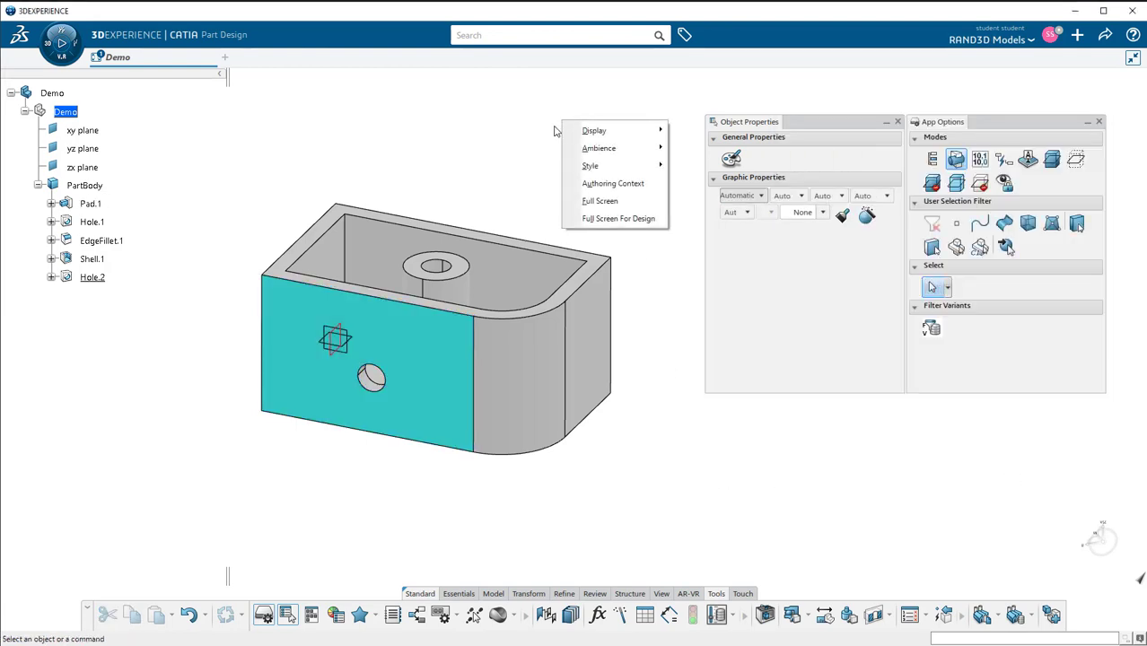
{"action": "mouse_move", "coordinate": [599, 131]}
{"action": "left_click", "coordinate": [698, 258]}
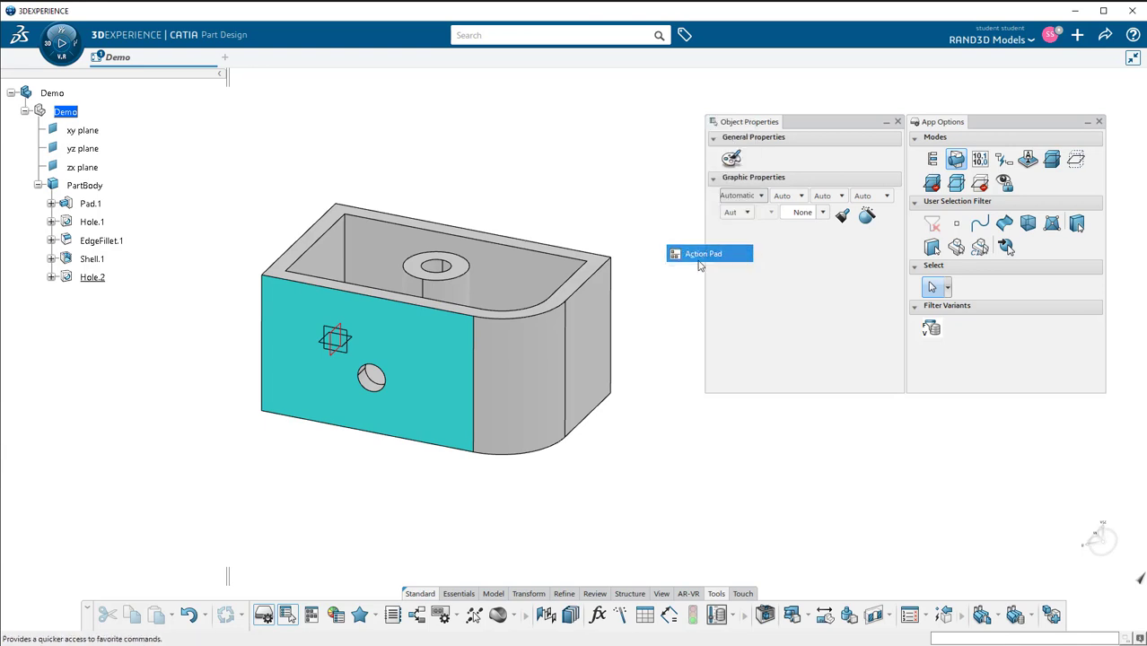
{"action": "left_click_drag", "start_coordinate": [886, 174], "coordinate": [609, 126]}
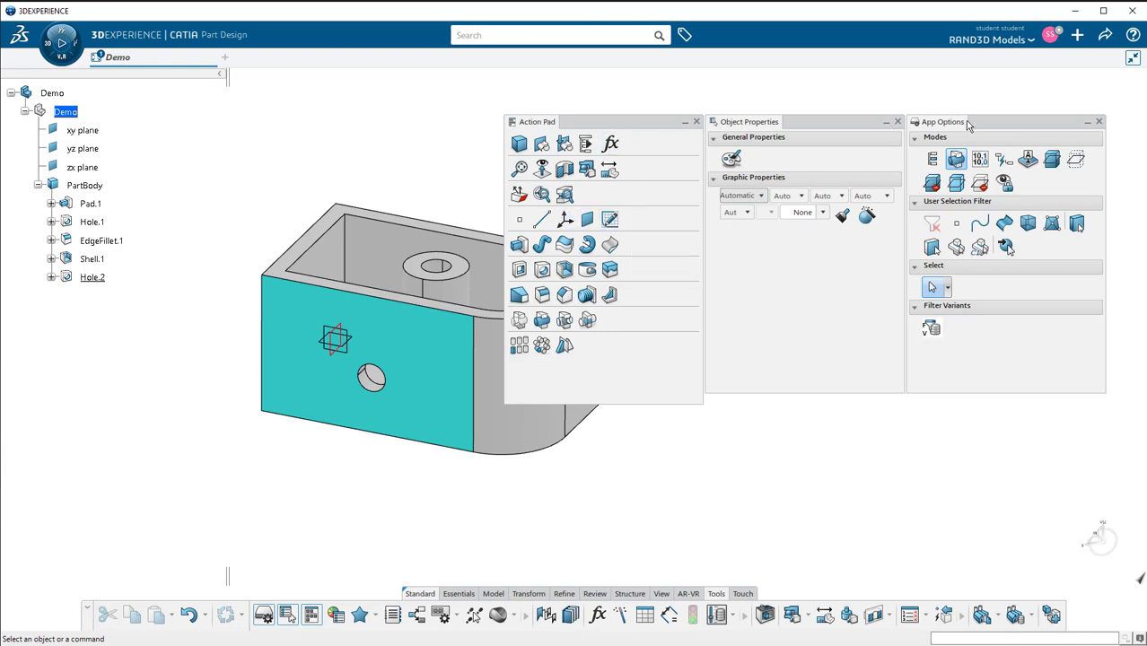
{"action": "left_click_drag", "start_coordinate": [636, 127], "coordinate": [836, 407]}
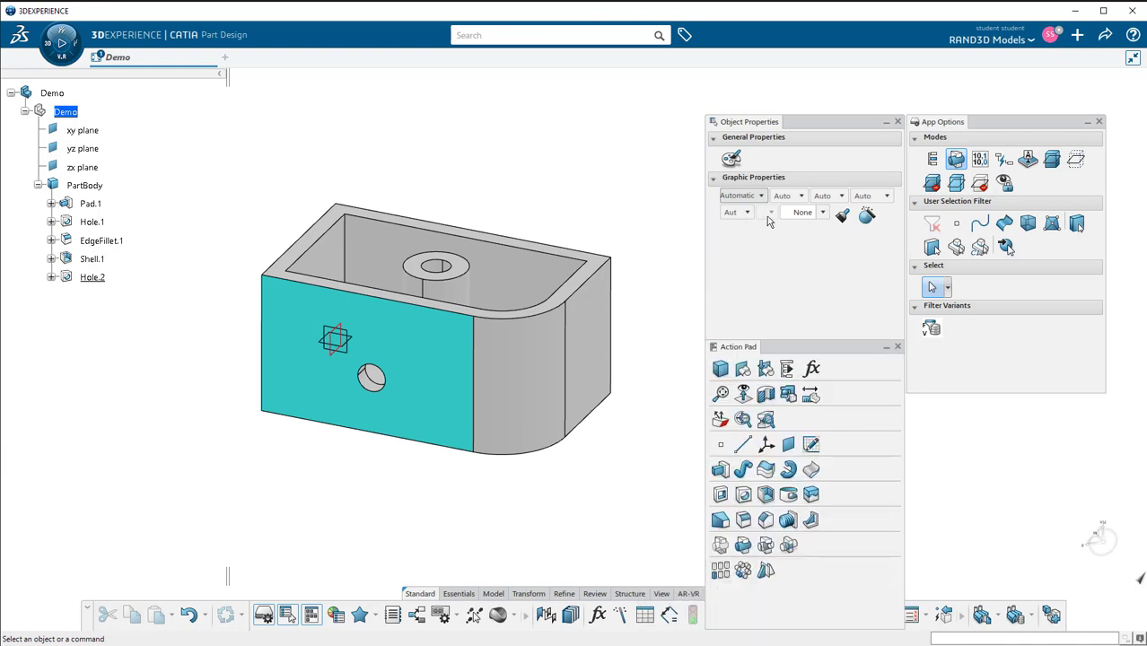
{"action": "left_click_drag", "start_coordinate": [854, 349], "coordinate": [654, 127]}
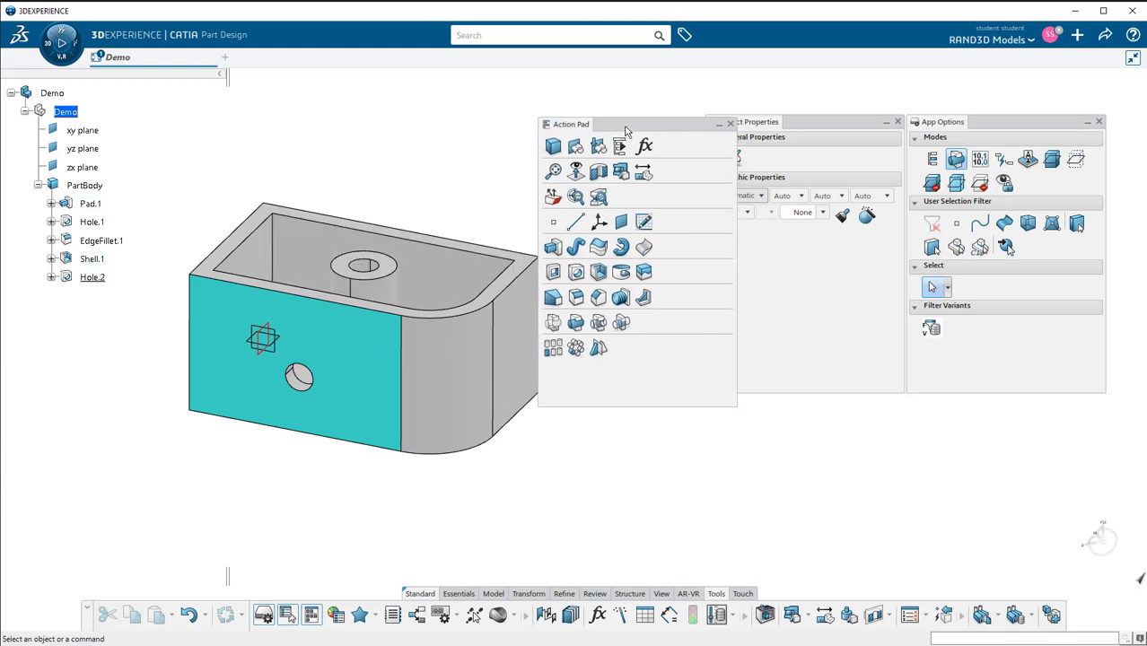
Combine Action Pad and App Options as tabs with Object Properties in one panel
{"action": "left_click_drag", "start_coordinate": [629, 132], "coordinate": [837, 132]}
{"action": "left_click_drag", "start_coordinate": [1003, 126], "coordinate": [859, 132]}
{"action": "left_click", "coordinate": [788, 123]}
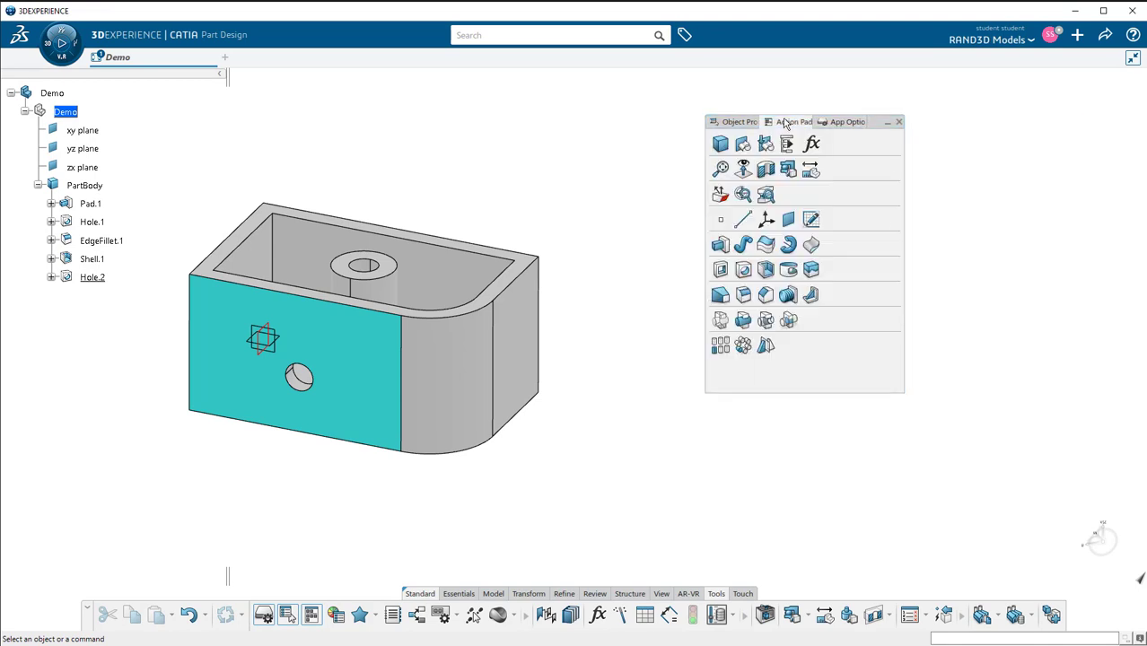
{"action": "left_click", "coordinate": [737, 125]}
{"action": "left_click", "coordinate": [783, 122]}
{"action": "left_click", "coordinate": [846, 122]}
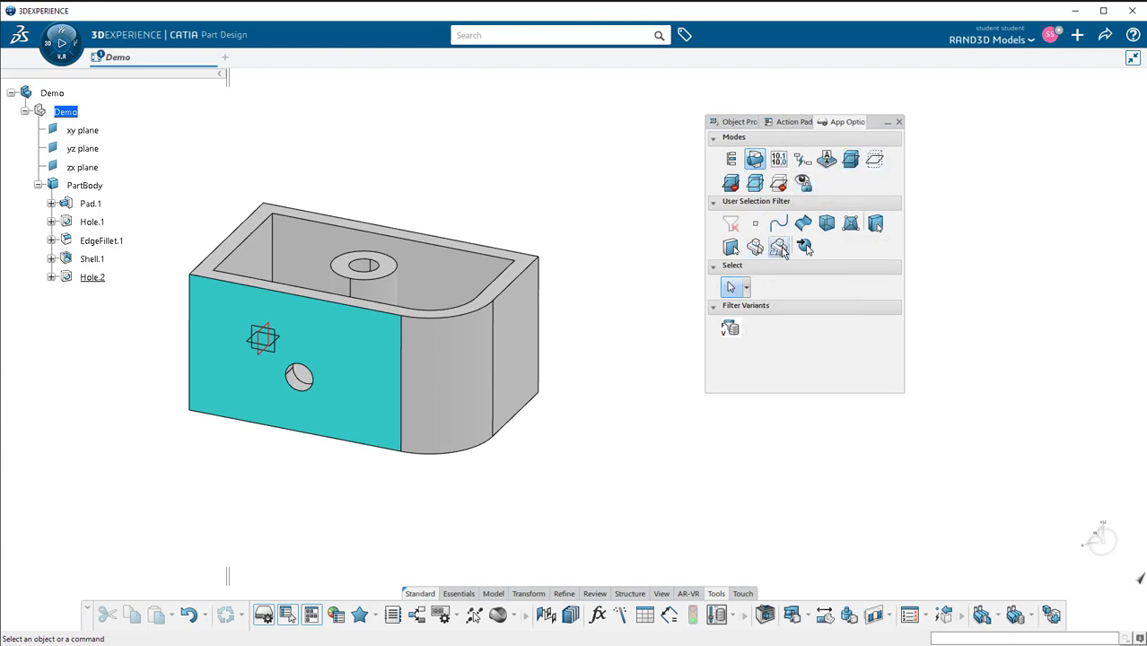
Dock the tabbed panel group at the right edge with the Action Pad page showing
{"action": "left_click", "coordinate": [744, 122]}
{"action": "left_click", "coordinate": [791, 123]}
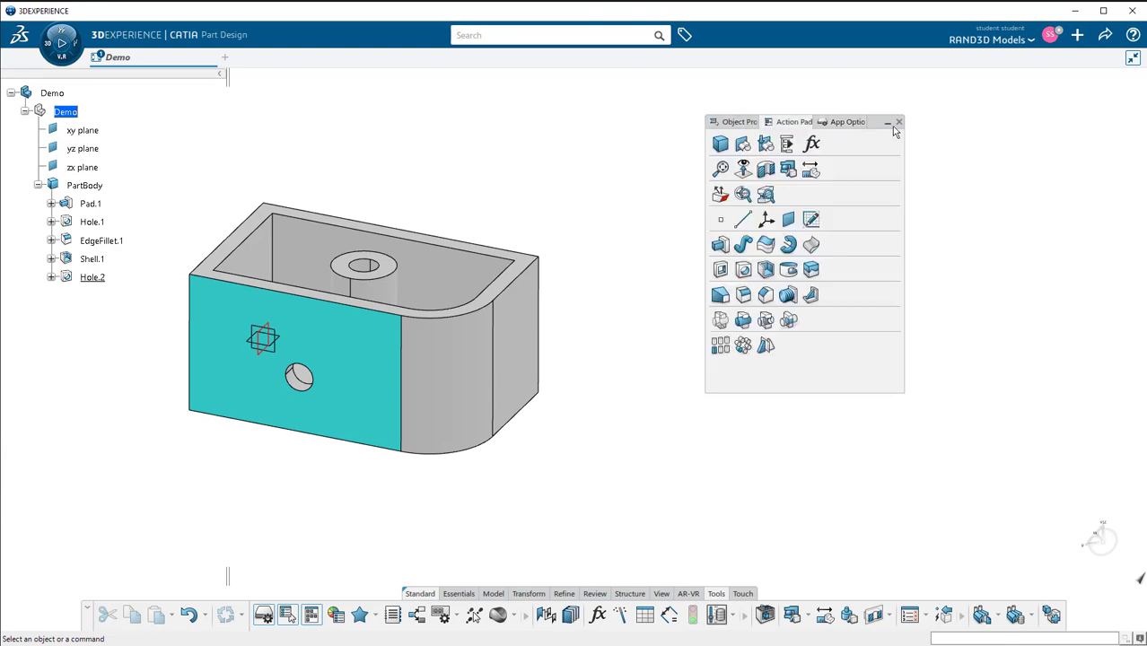
{"action": "left_click_drag", "start_coordinate": [897, 123], "coordinate": [1014, 95]}
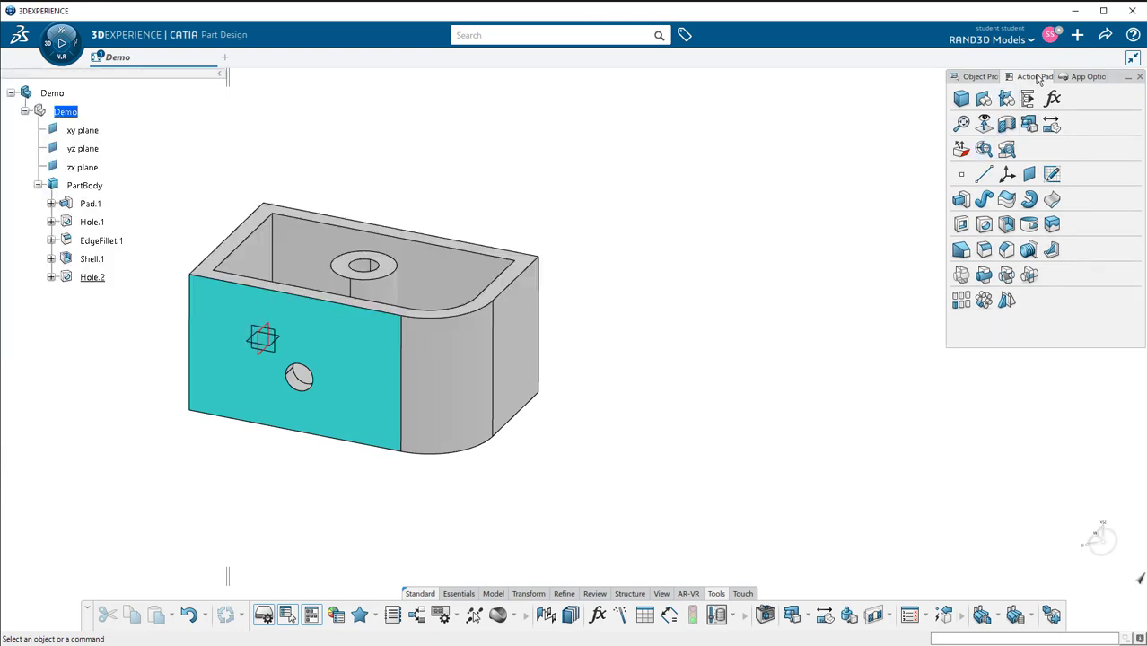
Separate the Action Pad and Object Properties from the group and regroup the floating panels
{"action": "left_click_drag", "start_coordinate": [1034, 78], "coordinate": [722, 157]}
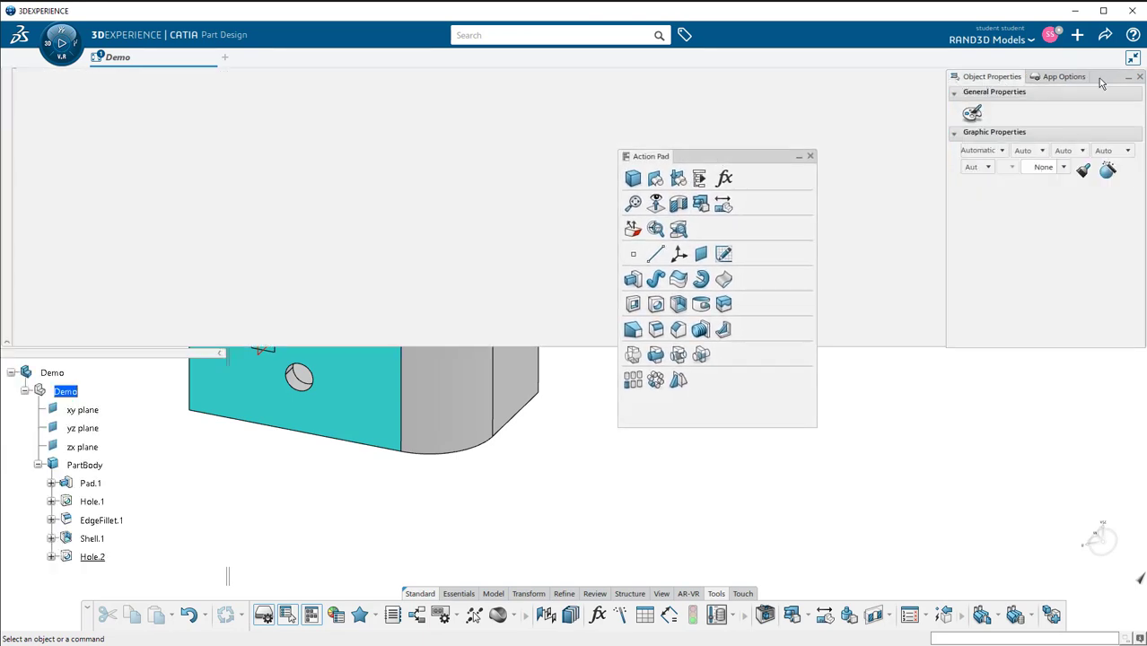
{"action": "left_click_drag", "start_coordinate": [994, 82], "coordinate": [1012, 196]}
{"action": "left_click_drag", "start_coordinate": [980, 153], "coordinate": [1013, 159]}
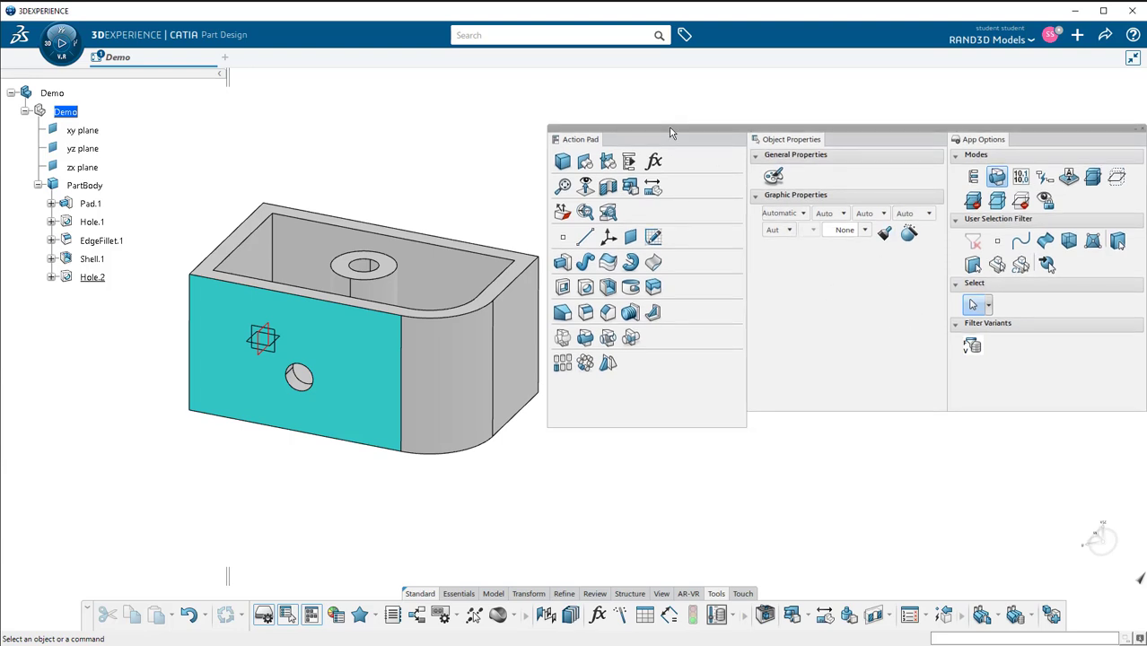
{"action": "left_click_drag", "start_coordinate": [668, 150], "coordinate": [592, 150]}
Dock the Action Pad top-left as a short strip, with Object Properties and App Options floating lower right
{"action": "left_click_drag", "start_coordinate": [496, 159], "coordinate": [408, 58]}
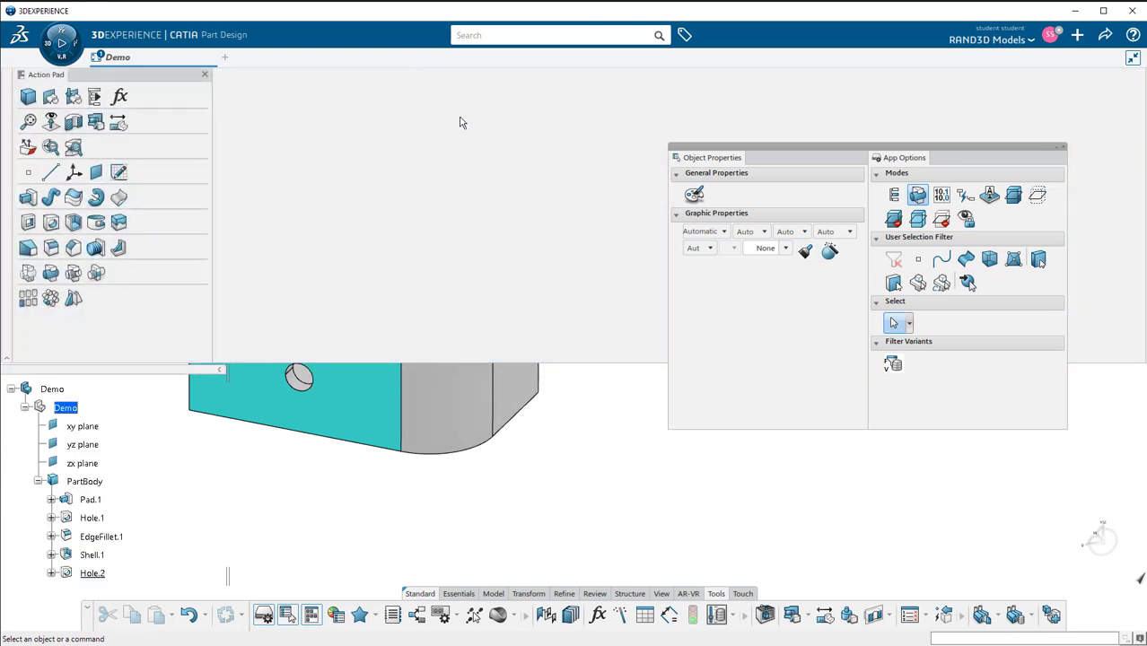
{"action": "left_click_drag", "start_coordinate": [789, 148], "coordinate": [762, 348]}
{"action": "left_click_drag", "start_coordinate": [612, 362], "coordinate": [620, 118]}
{"action": "left_click", "coordinate": [205, 116]}
{"action": "left_click", "coordinate": [204, 116]}
{"action": "left_click", "coordinate": [205, 117]}
{"action": "left_click", "coordinate": [205, 117]}
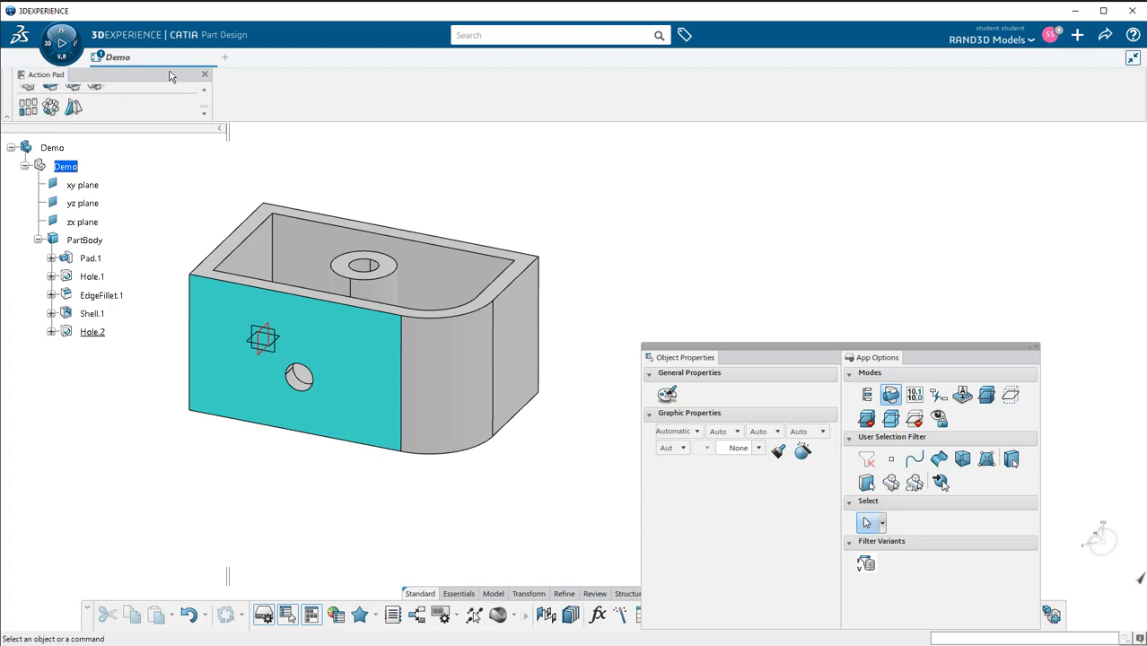
Dock Action Pad, Object Properties and App Options as left-side tabs, Action Pad showing, and pan the part right
{"action": "left_click_drag", "start_coordinate": [171, 74], "coordinate": [2, 175]}
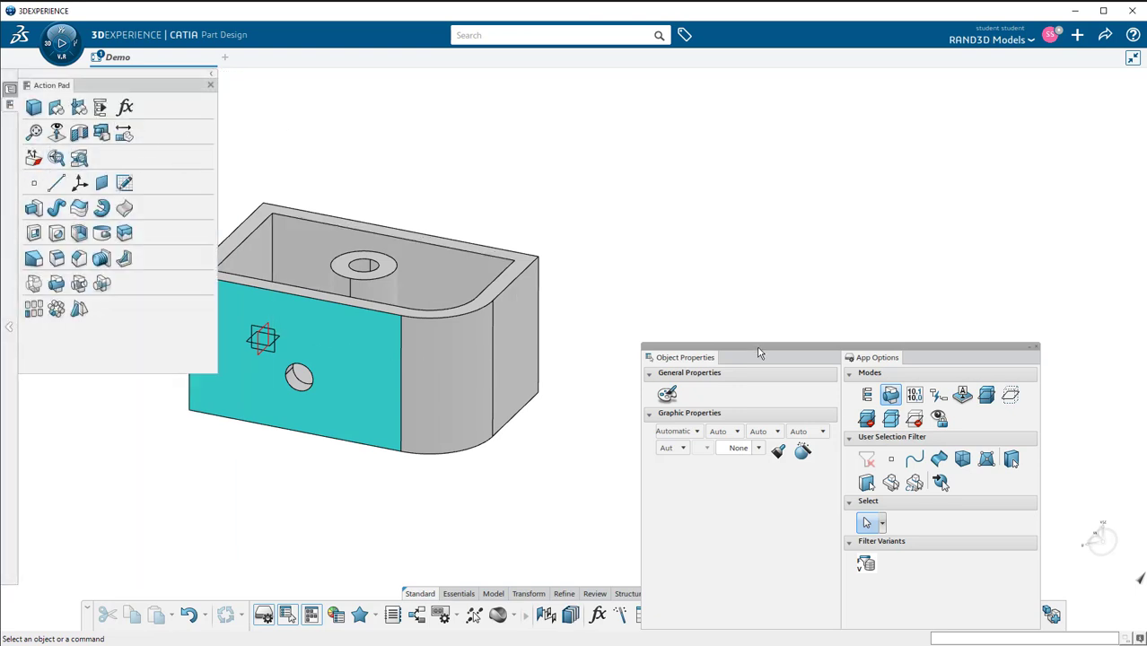
{"action": "left_click_drag", "start_coordinate": [705, 362], "coordinate": [5, 224]}
{"action": "left_click_drag", "start_coordinate": [882, 364], "coordinate": [25, 193]}
{"action": "left_click_drag", "start_coordinate": [290, 89], "coordinate": [9, 149]}
{"action": "left_click", "coordinate": [10, 104]}
{"action": "left_click", "coordinate": [10, 89]}
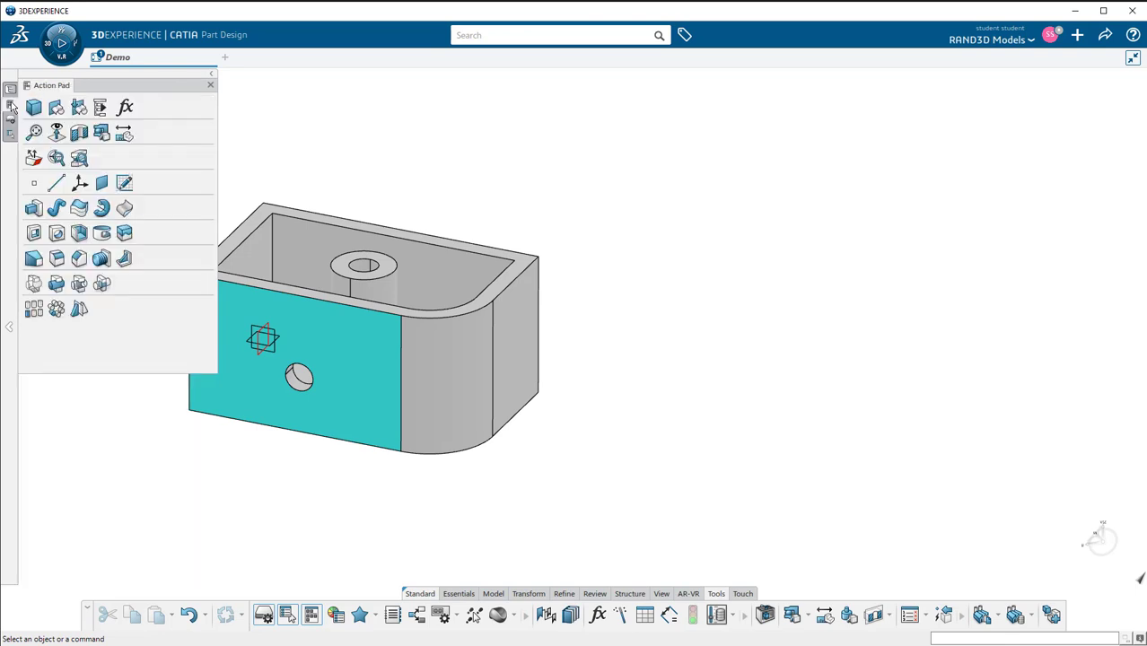
{"action": "middle_click_drag", "start_coordinate": [336, 115], "coordinate": [575, 149]}
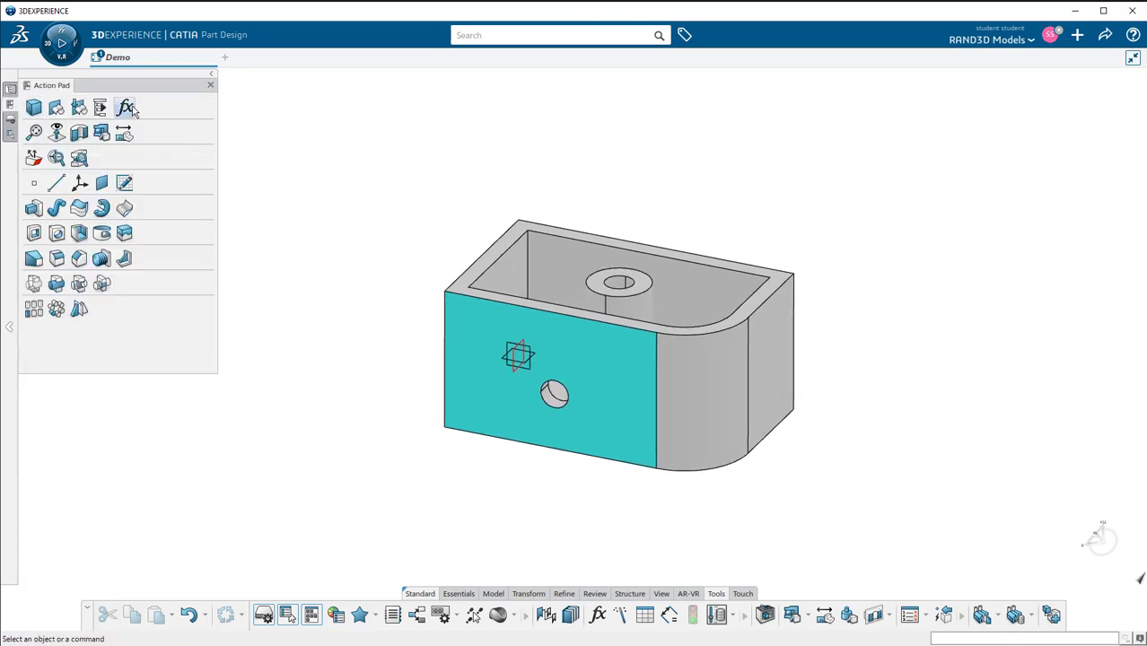
Unpin the left dock so it auto-hides, then show Object Properties via Display in the context menu
{"action": "left_click", "coordinate": [212, 75]}
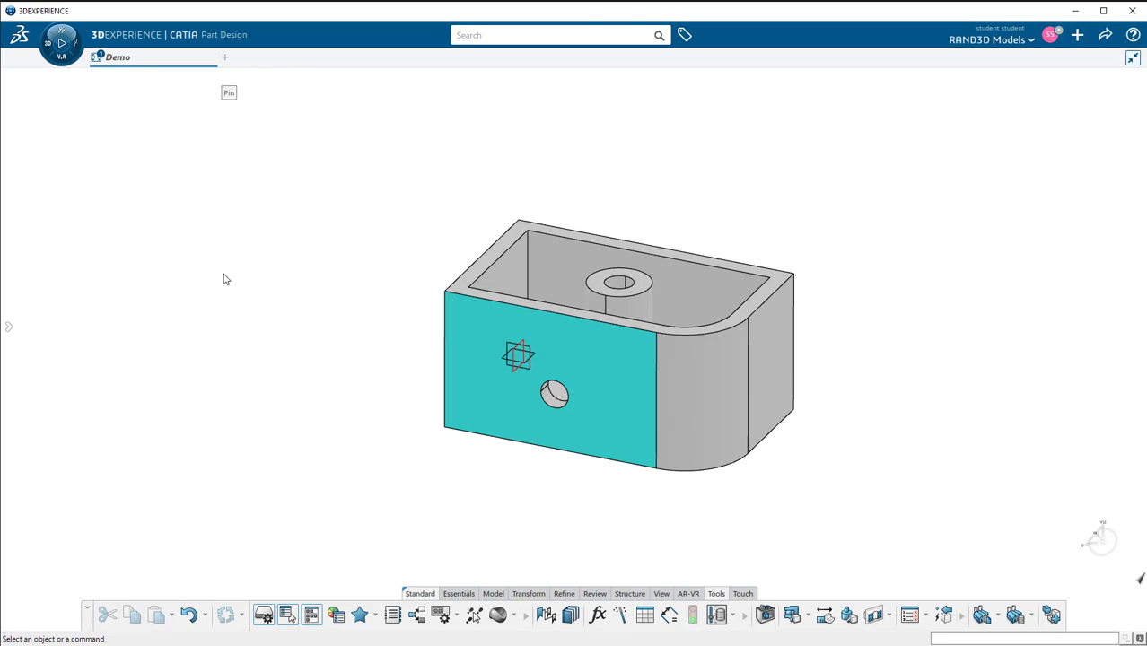
{"action": "mouse_move", "coordinate": [11, 326]}
{"action": "right_click", "coordinate": [384, 183]}
{"action": "mouse_move", "coordinate": [422, 191]}
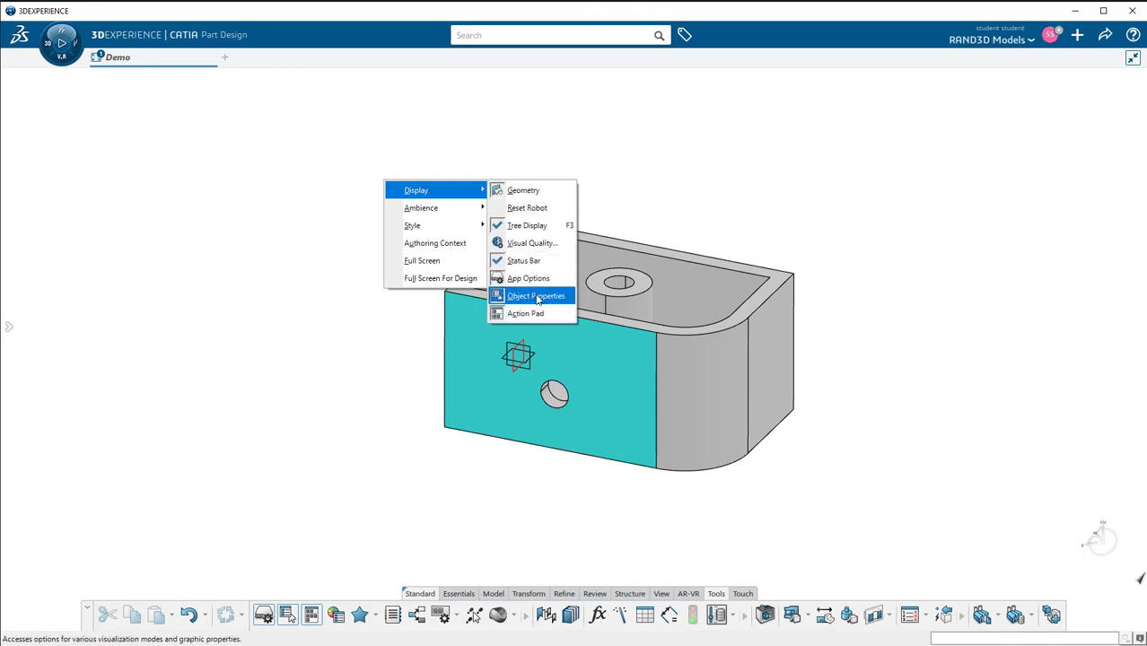
{"action": "left_click", "coordinate": [366, 193]}
{"action": "right_click", "coordinate": [472, 158]}
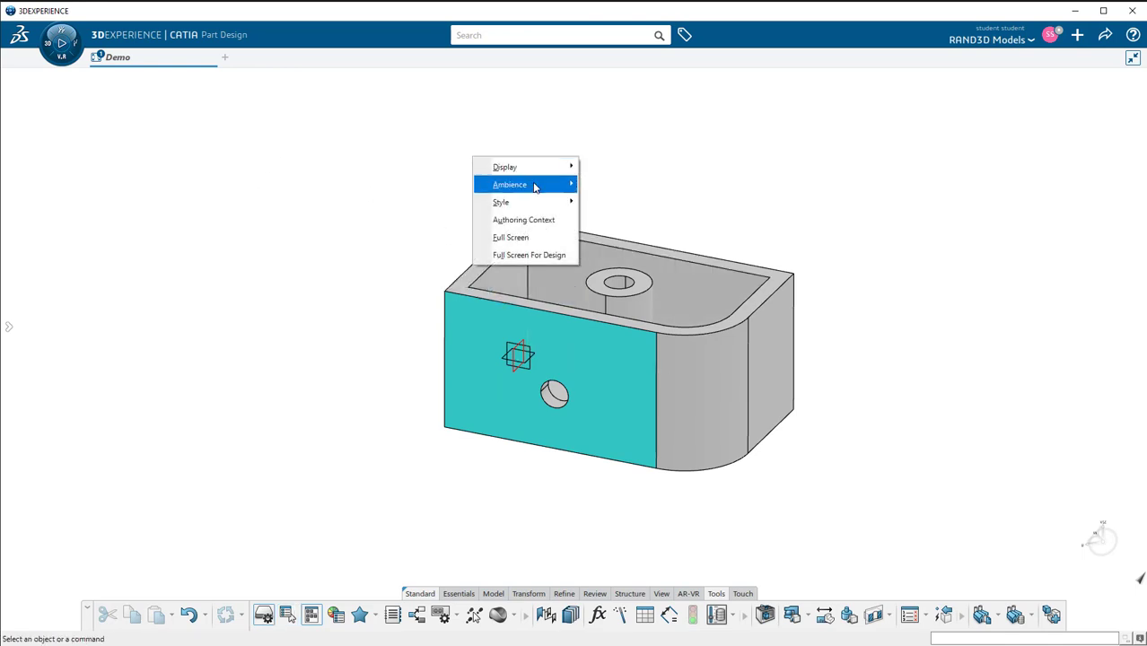
{"action": "mouse_move", "coordinate": [538, 168]}
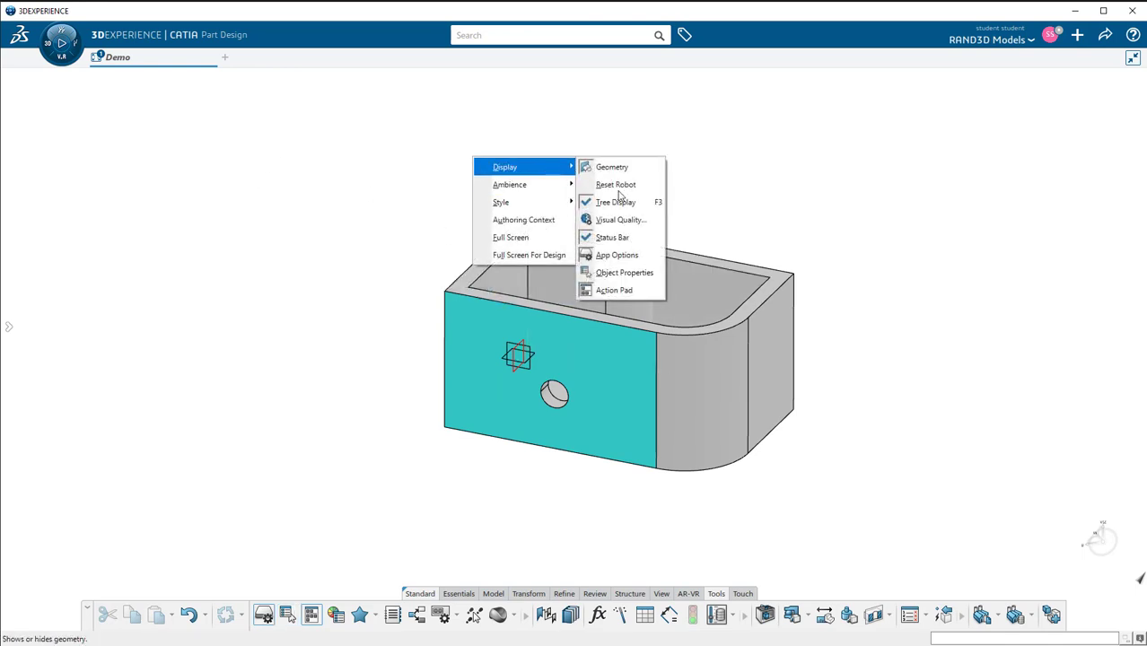
{"action": "left_click", "coordinate": [627, 272]}
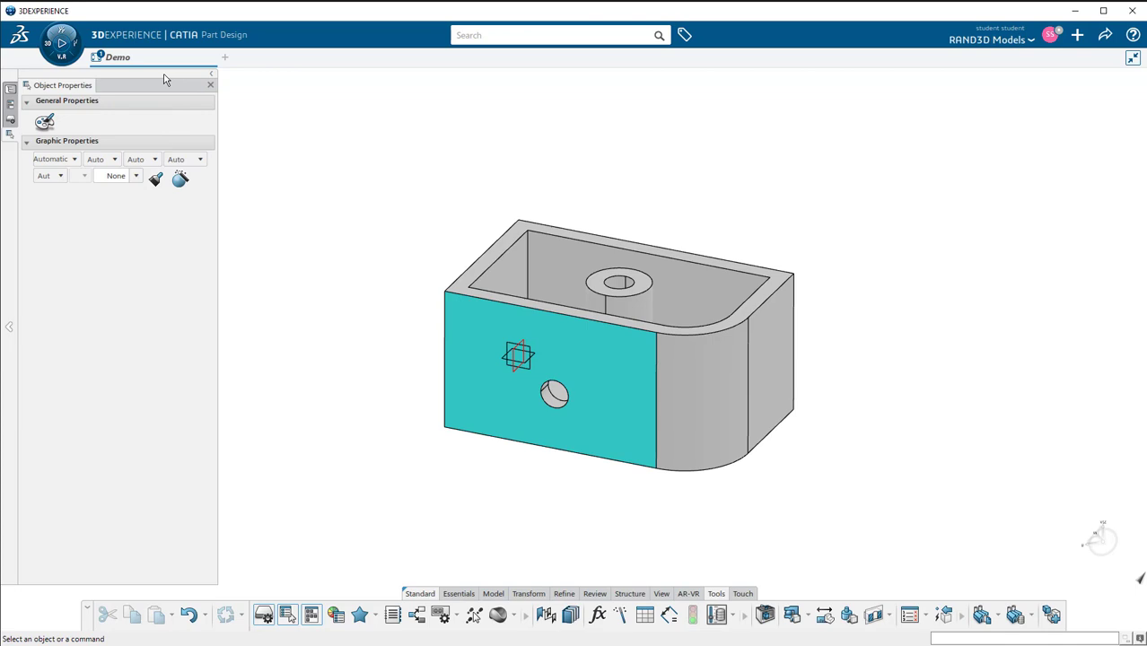
Move Object Properties into the right dock and pin it open
{"action": "left_click_drag", "start_coordinate": [165, 80], "coordinate": [1065, 138]}
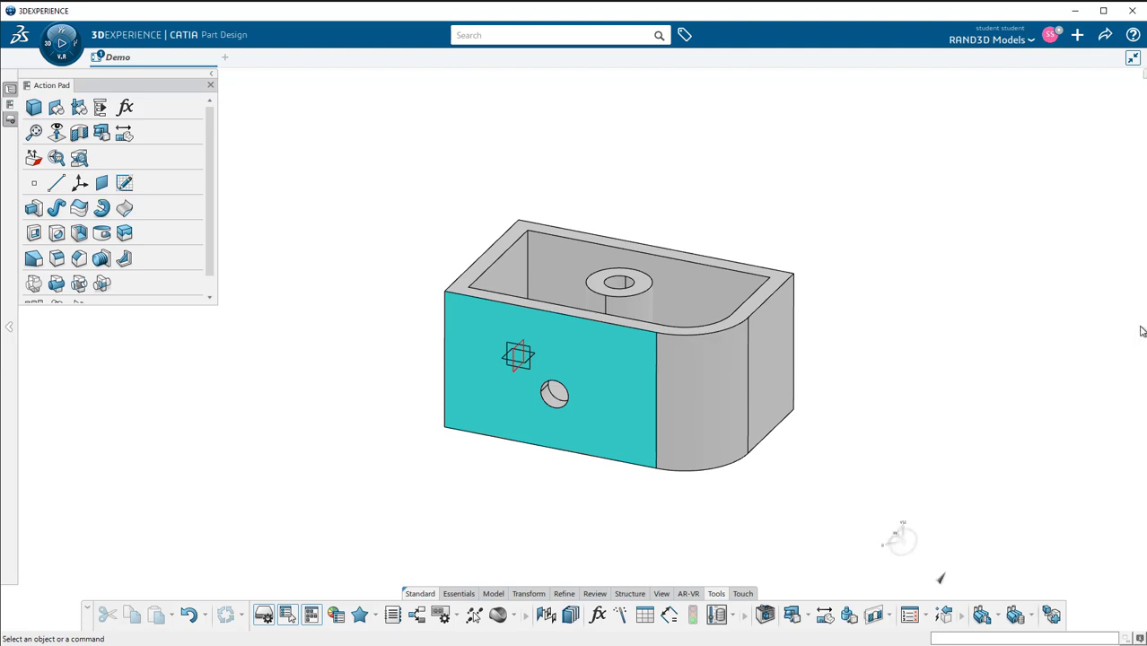
{"action": "mouse_move", "coordinate": [1140, 331]}
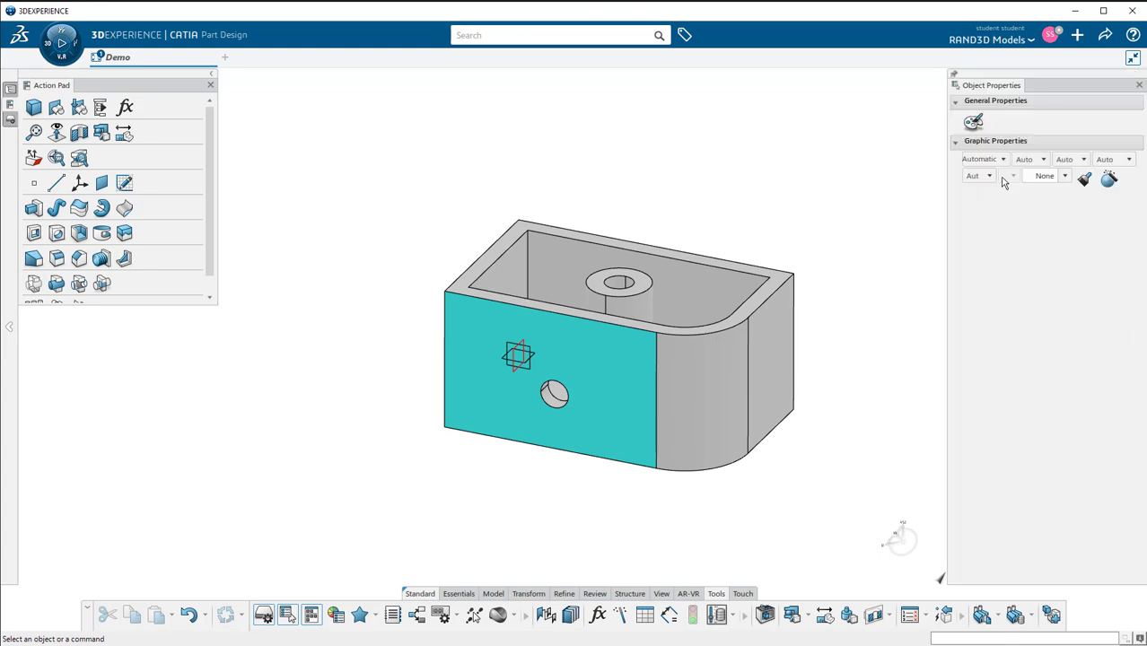
{"action": "left_click", "coordinate": [954, 78]}
Float the Action Pad and App Options out of the left dock and position App Options over the part
{"action": "double_click", "coordinate": [62, 86]}
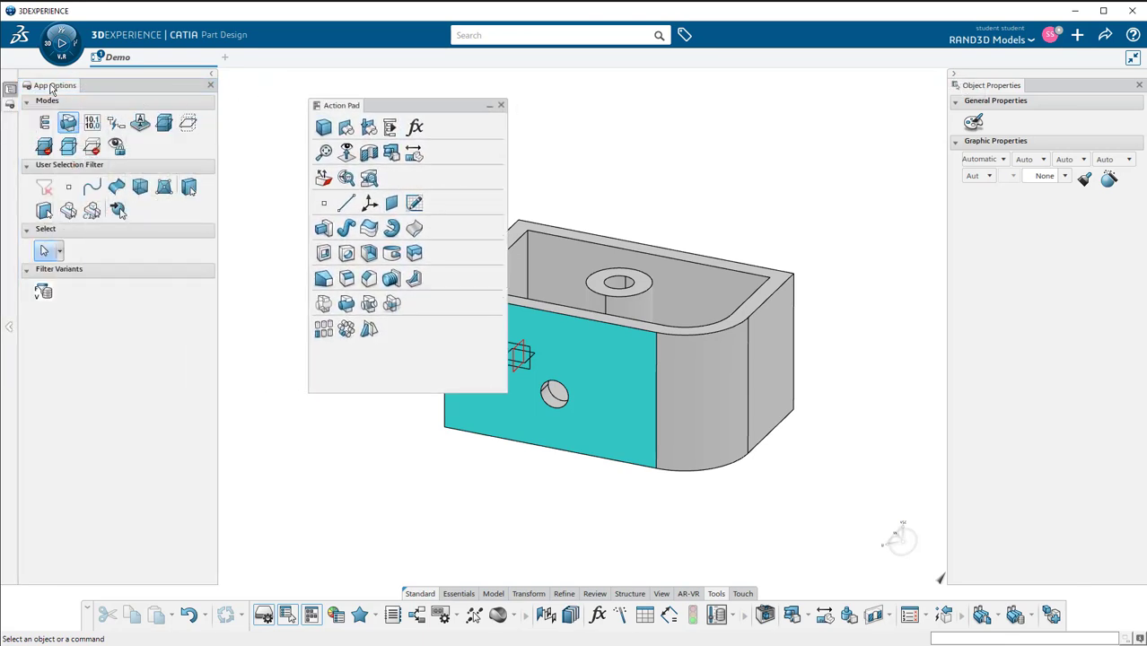
{"action": "left_click_drag", "start_coordinate": [51, 89], "coordinate": [733, 139]}
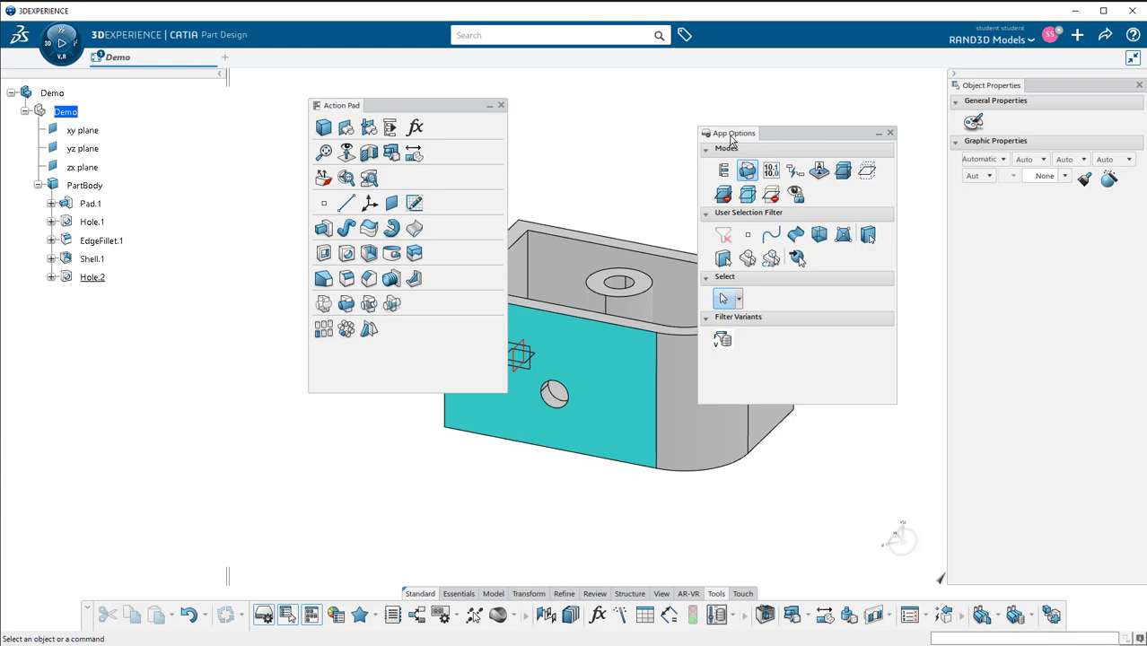
{"action": "left_click_drag", "start_coordinate": [731, 139], "coordinate": [708, 146]}
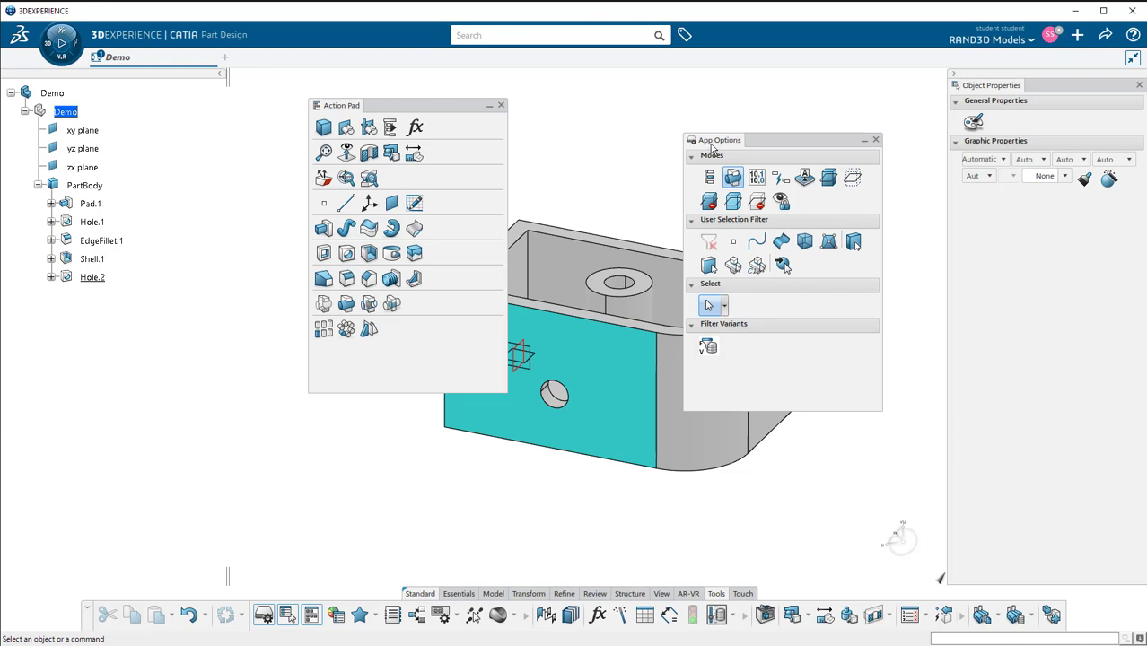
{"action": "mouse_move", "coordinate": [712, 148]}
{"action": "left_mouse_down"}
{"action": "mouse_move", "coordinate": [699, 154]}
{"action": "mouse_move", "coordinate": [727, 155]}
{"action": "mouse_move", "coordinate": [699, 154]}
{"action": "left_mouse_up"}
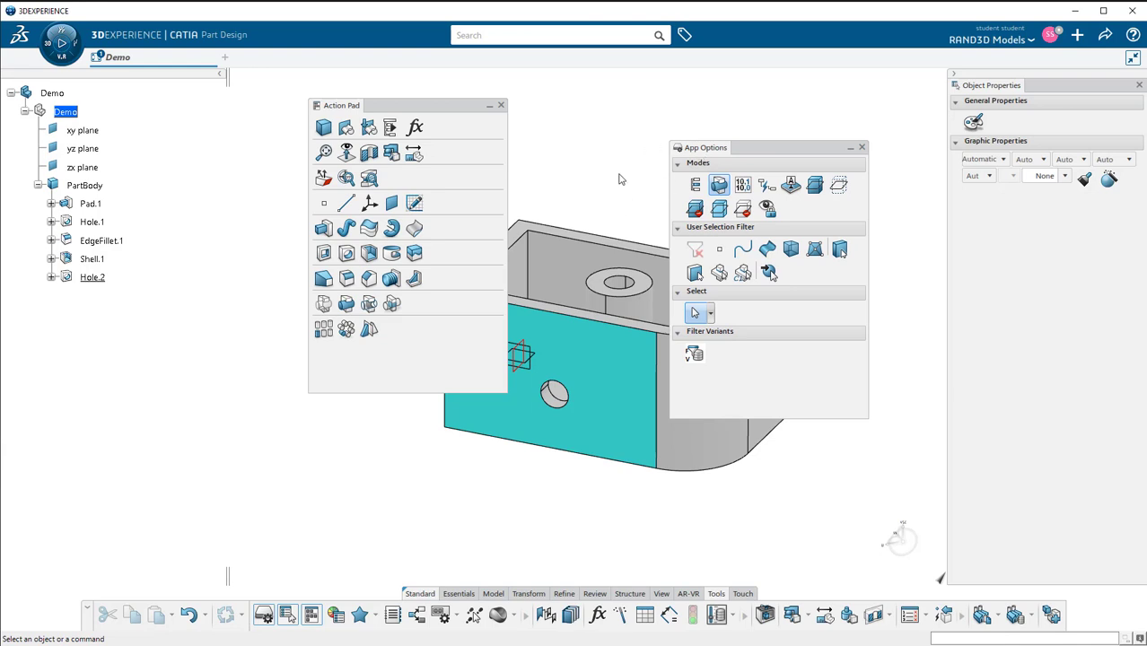
{"action": "left_click_drag", "start_coordinate": [704, 154], "coordinate": [610, 138]}
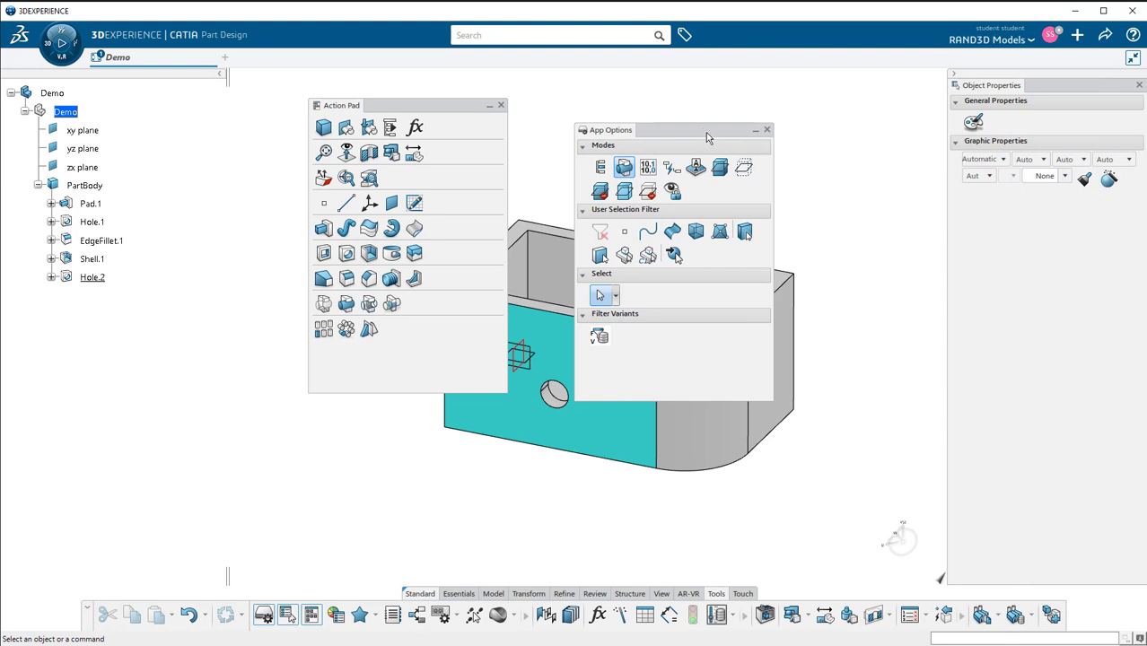
{"action": "left_click_drag", "start_coordinate": [624, 133], "coordinate": [729, 131]}
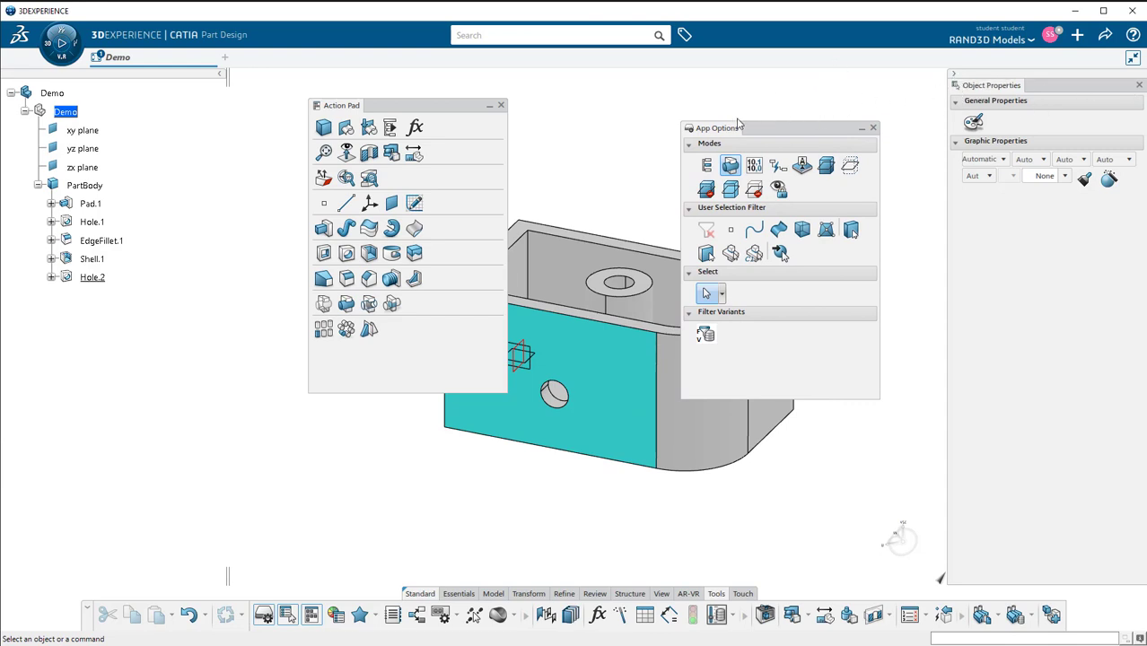
{"action": "left_click_drag", "start_coordinate": [718, 133], "coordinate": [649, 144]}
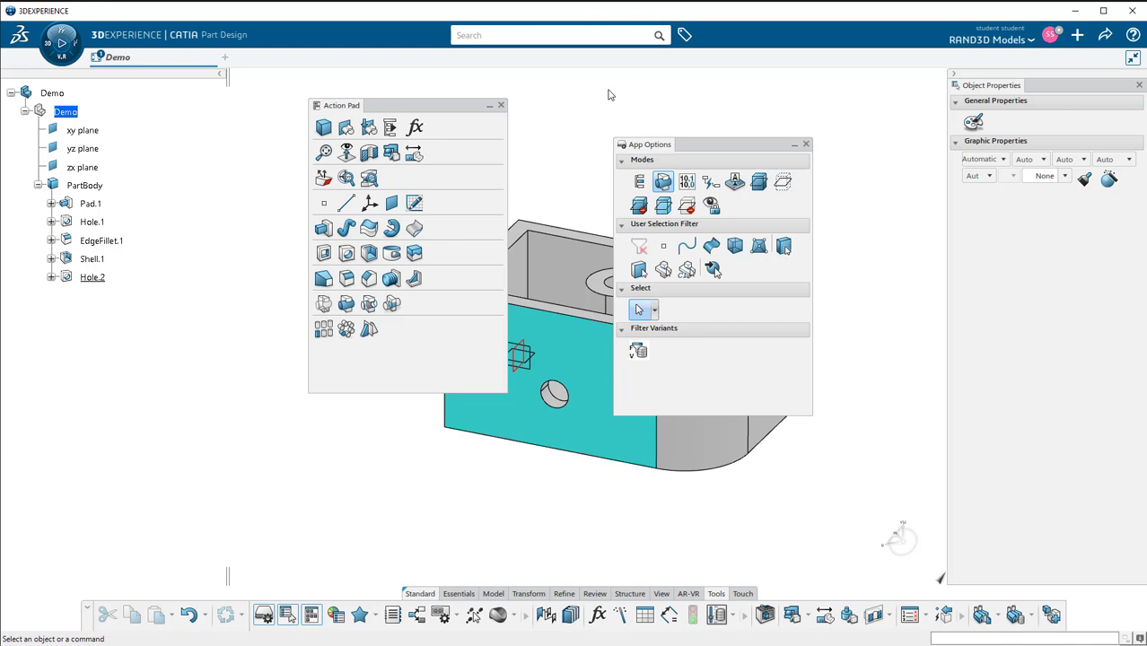
Switch the Action Pad to Customize Mode with a New Group slot, and float App Options beside Object Properties
{"action": "left_click_drag", "start_coordinate": [651, 145], "coordinate": [675, 139]}
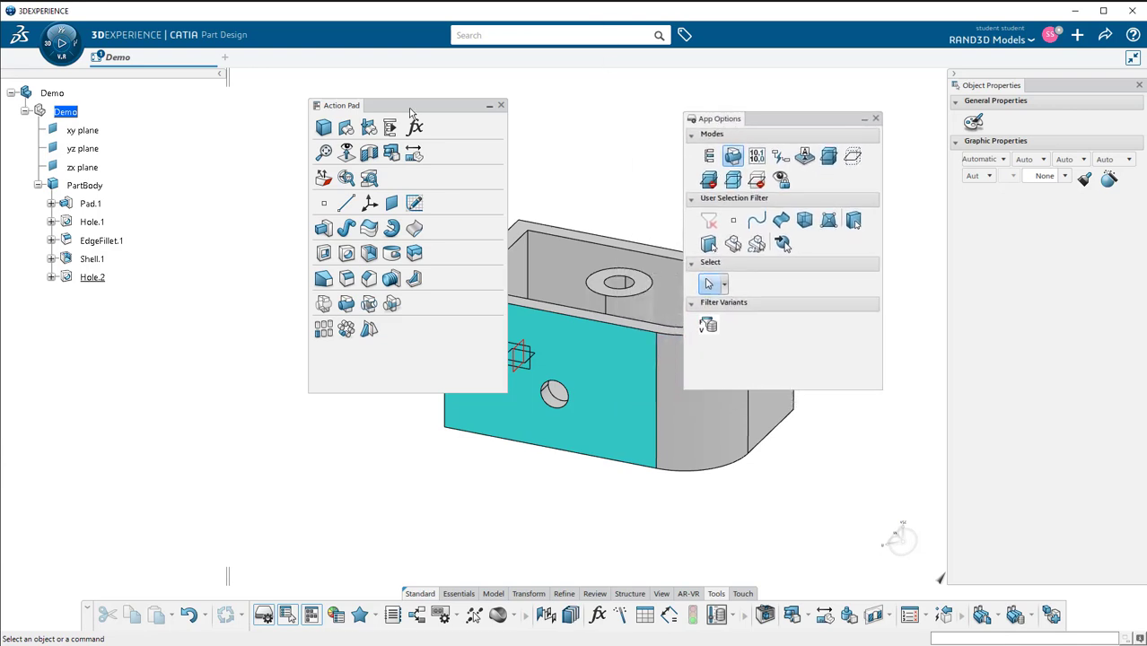
{"action": "left_click_drag", "start_coordinate": [340, 109], "coordinate": [356, 110]}
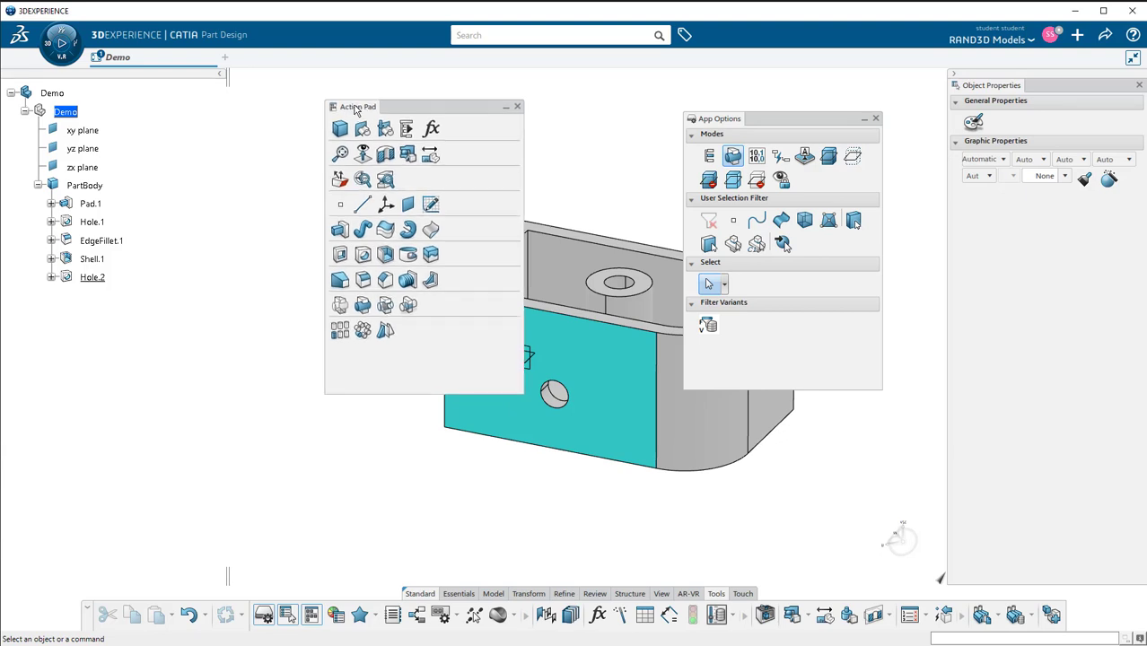
{"action": "right_click", "coordinate": [633, 613]}
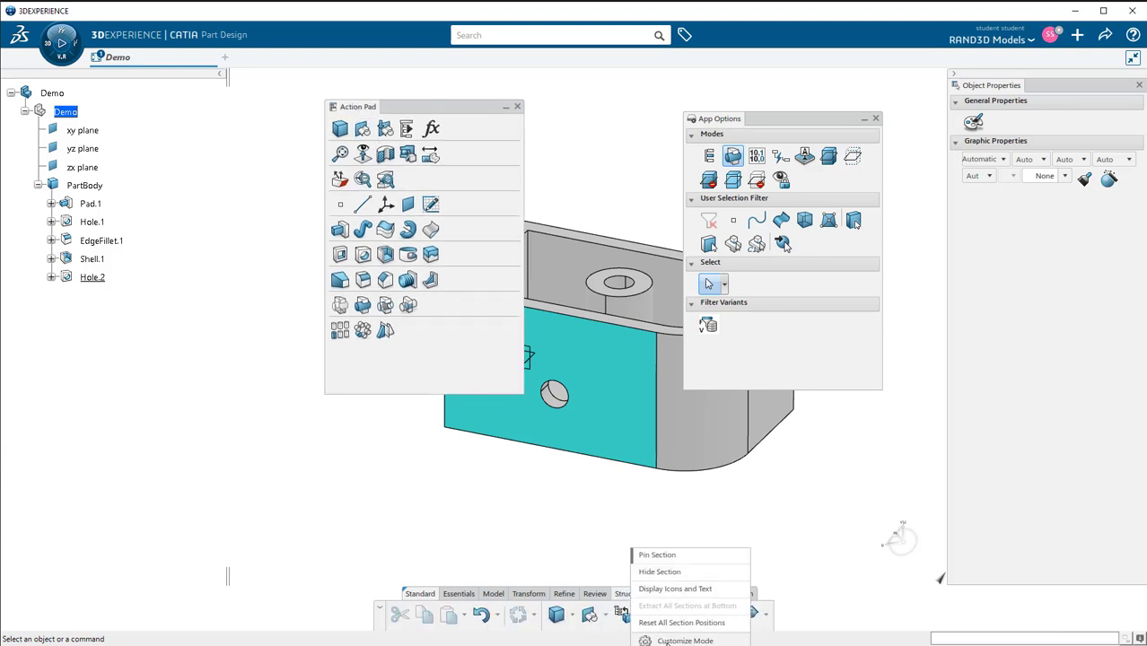
{"action": "left_click", "coordinate": [662, 639]}
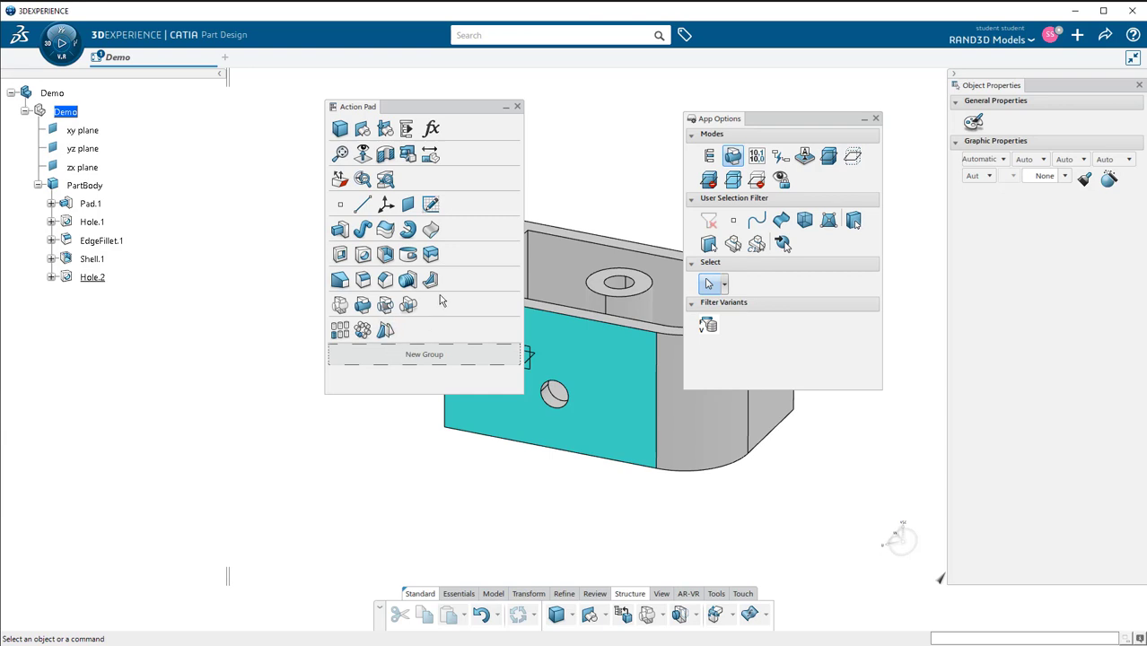
{"action": "left_click_drag", "start_coordinate": [727, 121], "coordinate": [782, 82]}
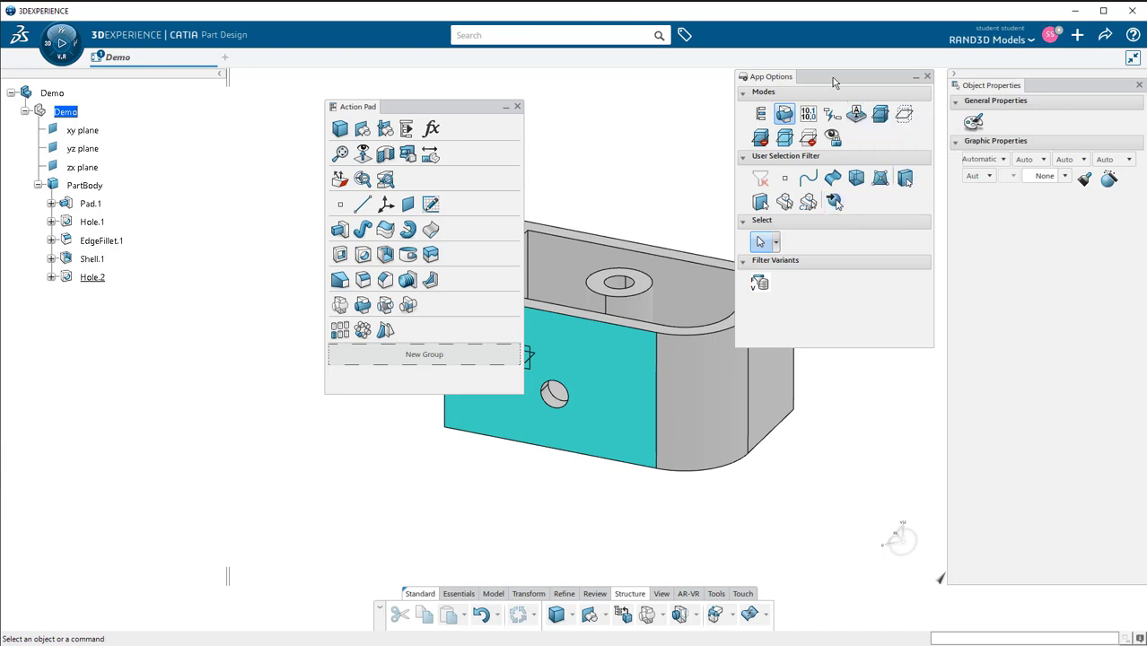
{"action": "left_click_drag", "start_coordinate": [832, 82], "coordinate": [835, 109]}
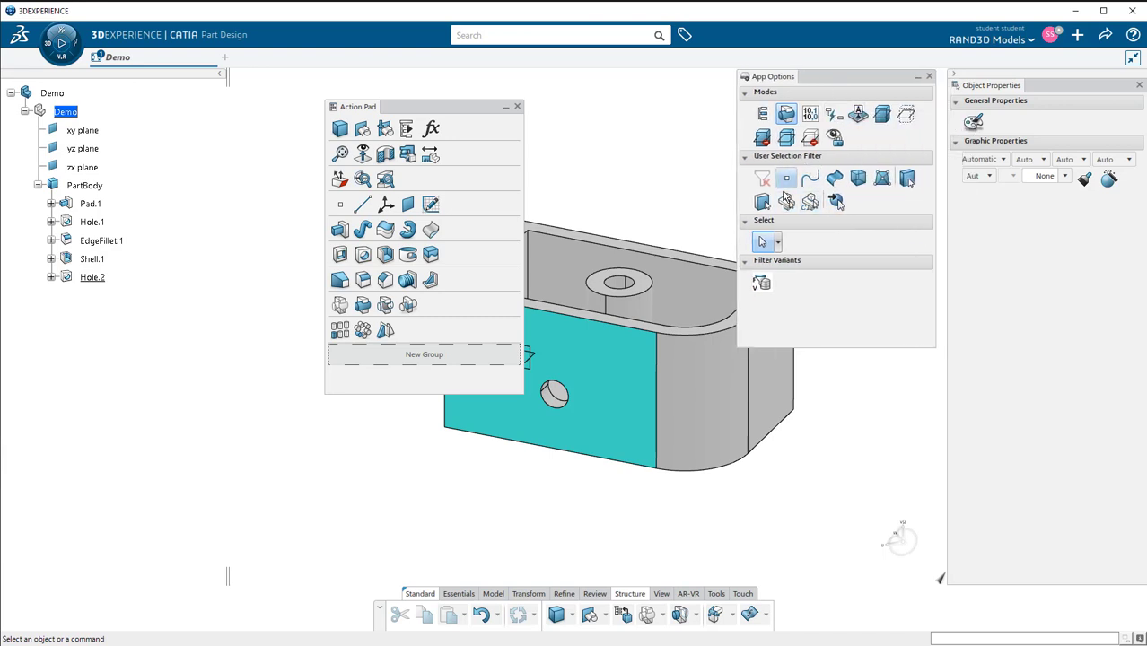